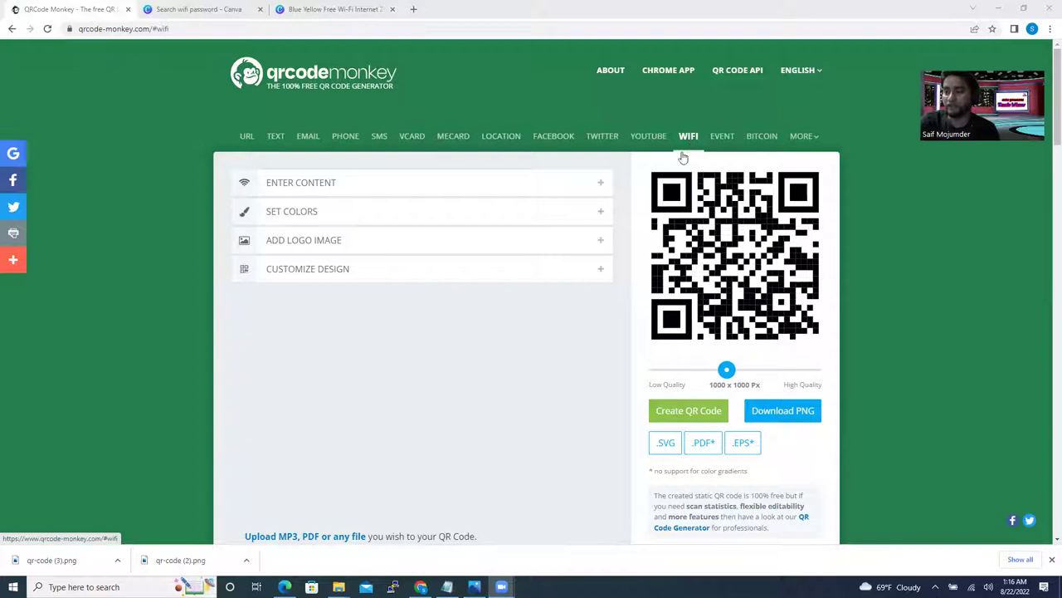
Fill the Wi-Fi form with SSID 'Test', the network password and WPA/WPA2, then create the QR code.
left_click(688, 138)
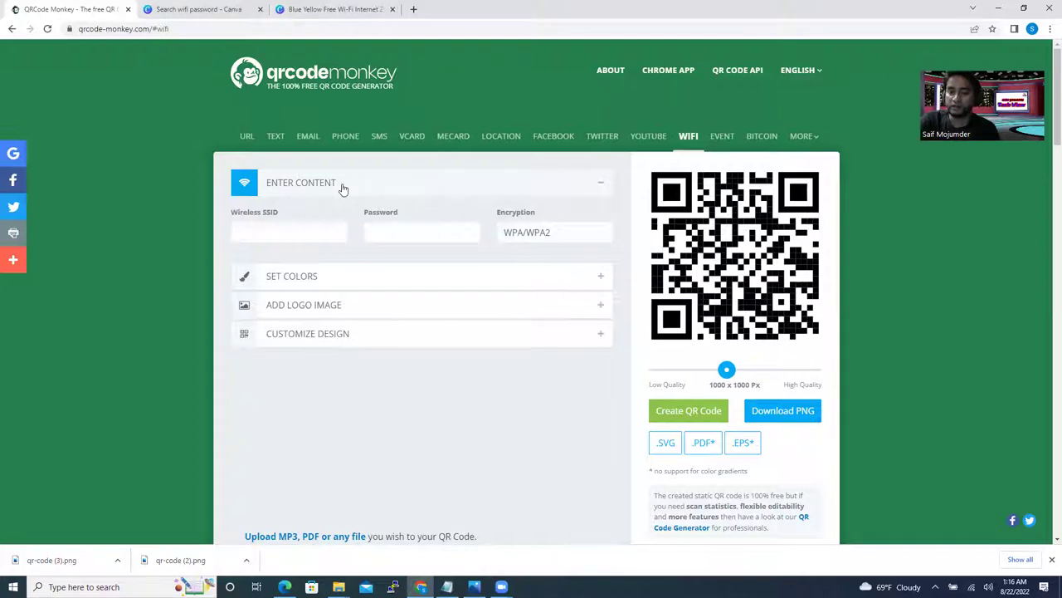
left_click(280, 236)
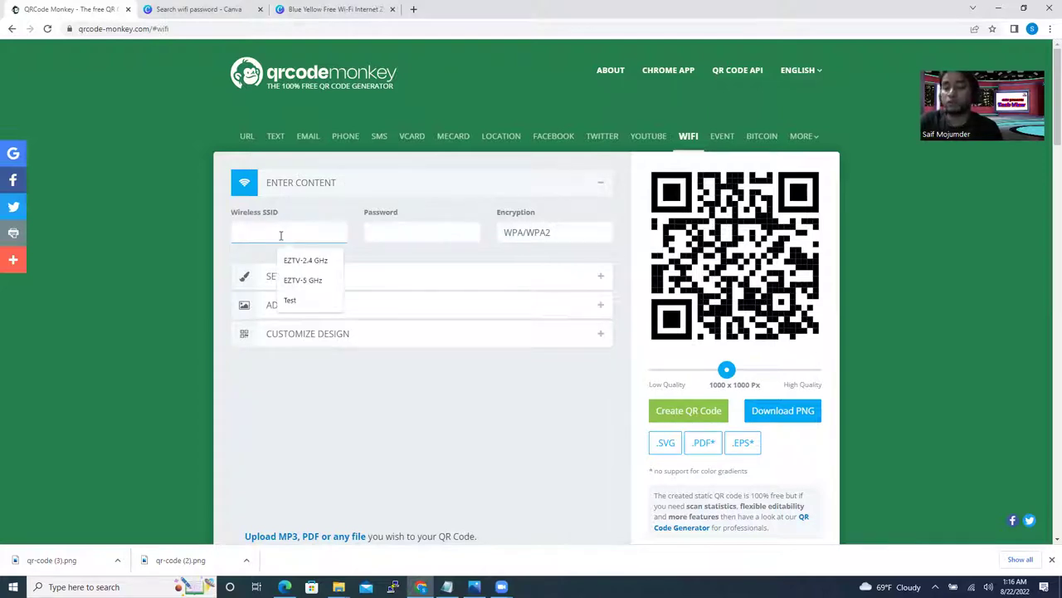
left_click(295, 301)
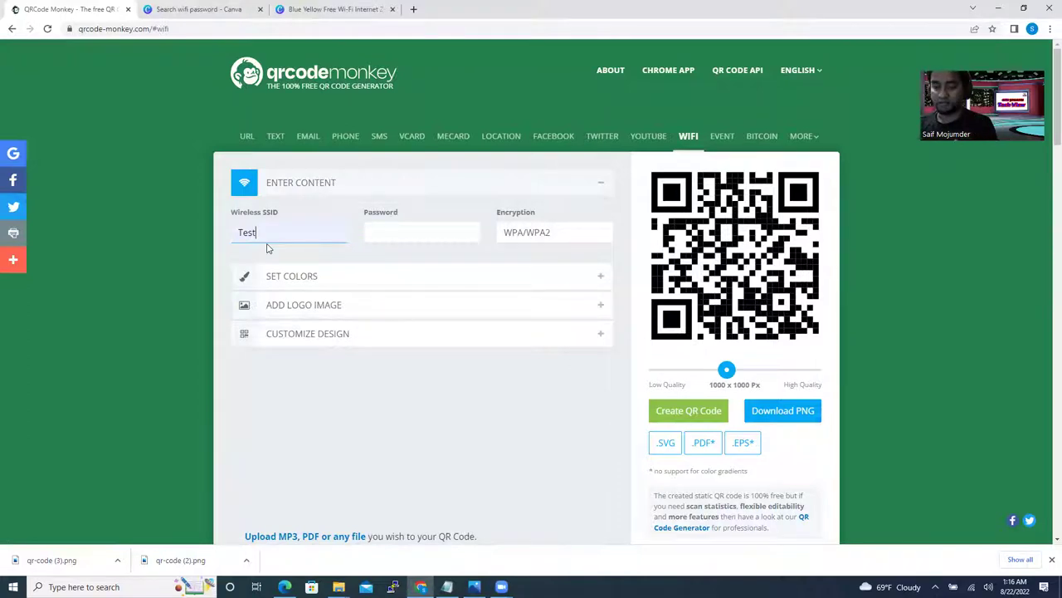
left_click(396, 236)
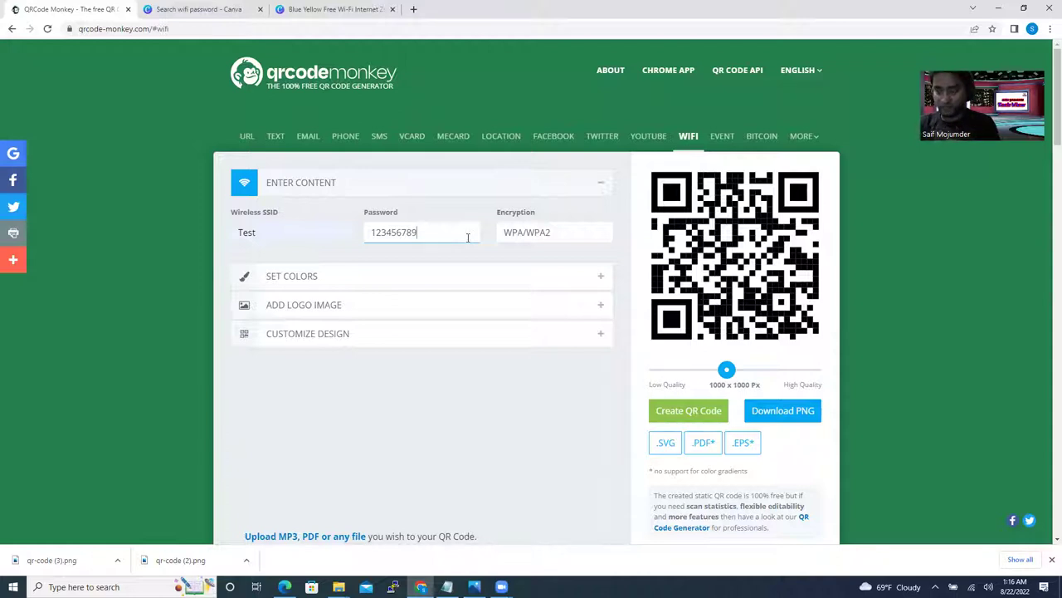
left_click(549, 230)
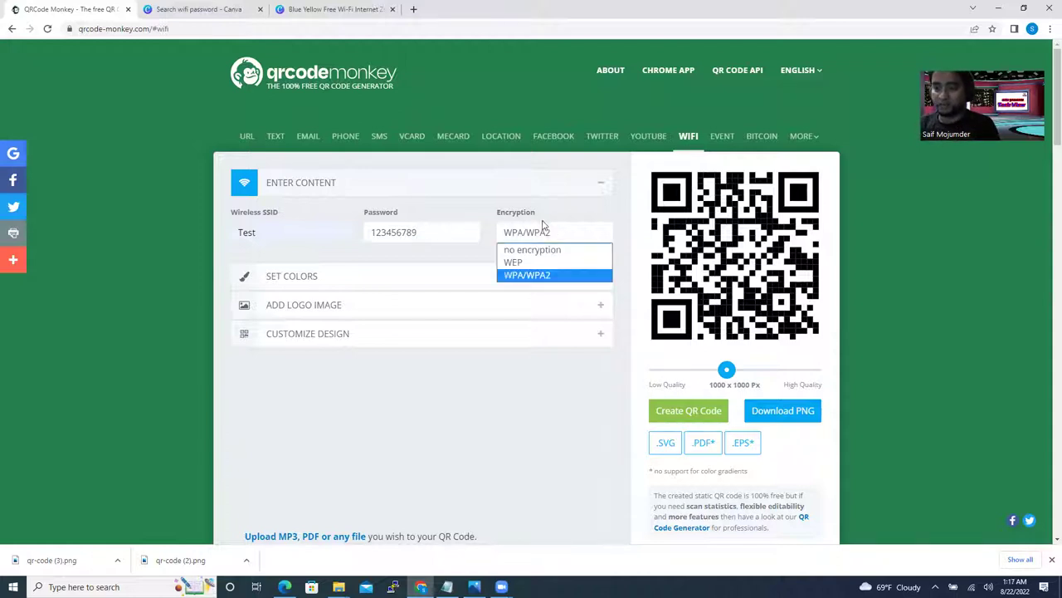
left_click(554, 275)
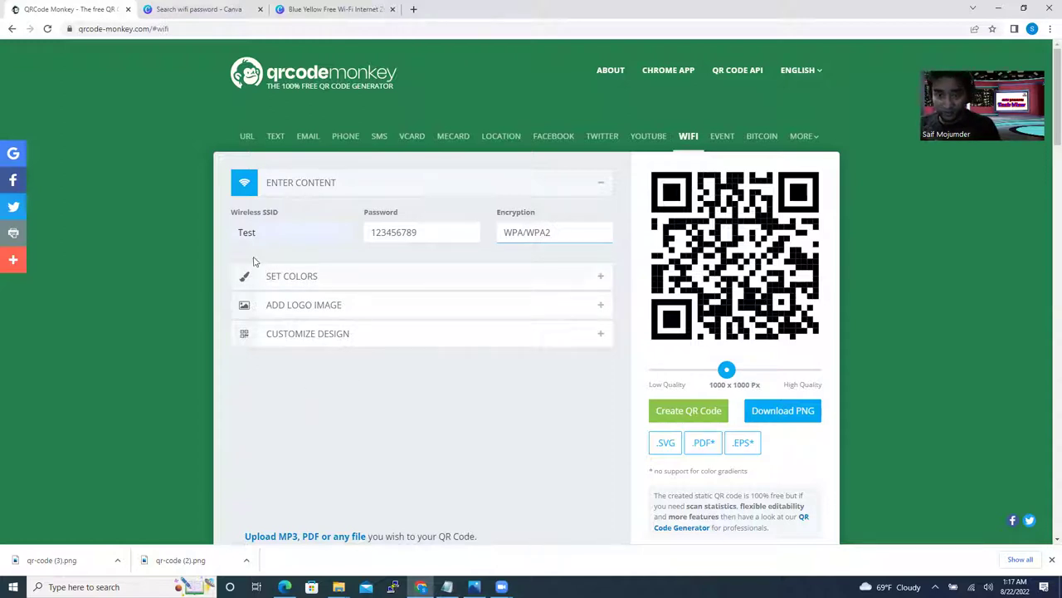
left_click(674, 410)
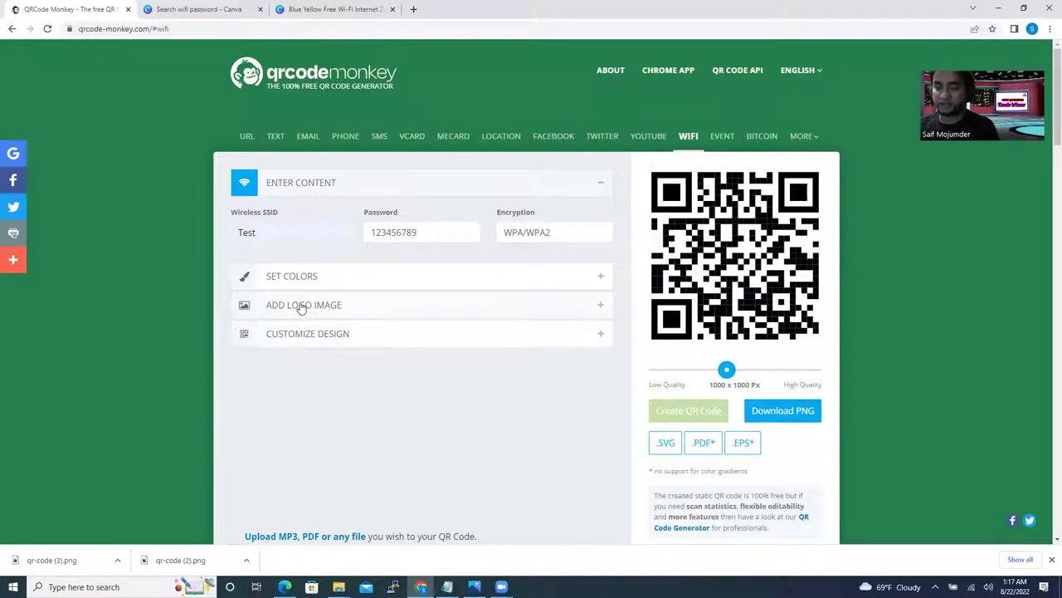
Upload the portrait photo as the QR code's centre logo and regenerate the code.
left_click(275, 308)
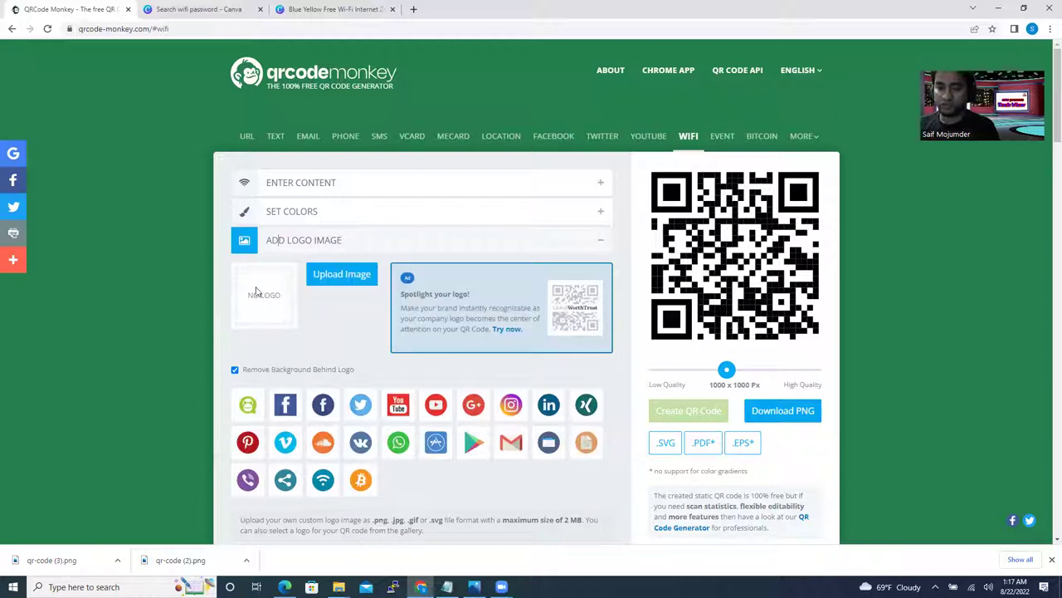
left_click(334, 279)
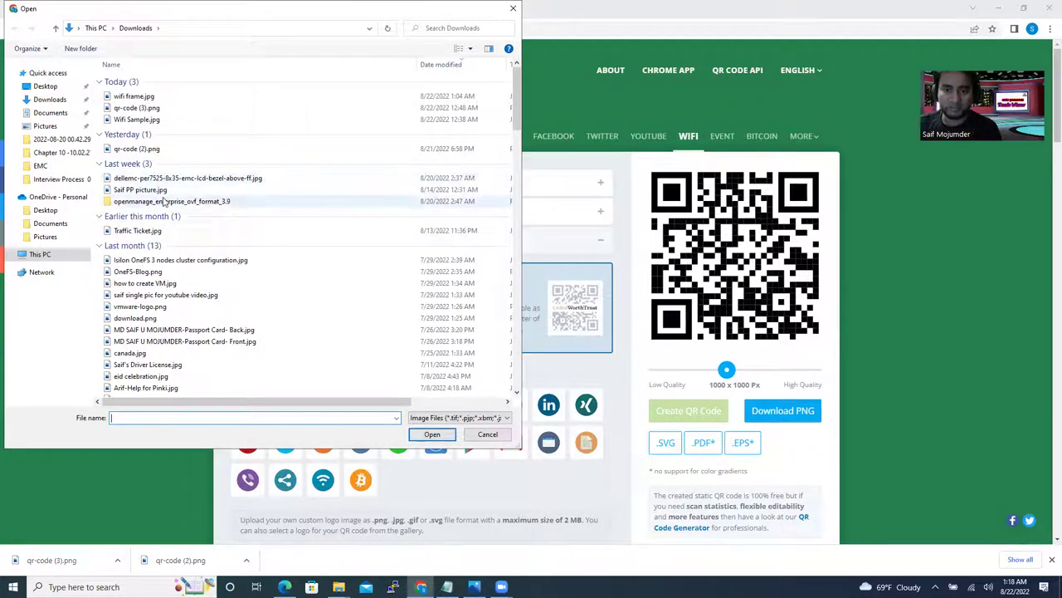
left_click(158, 190)
double_click(160, 191)
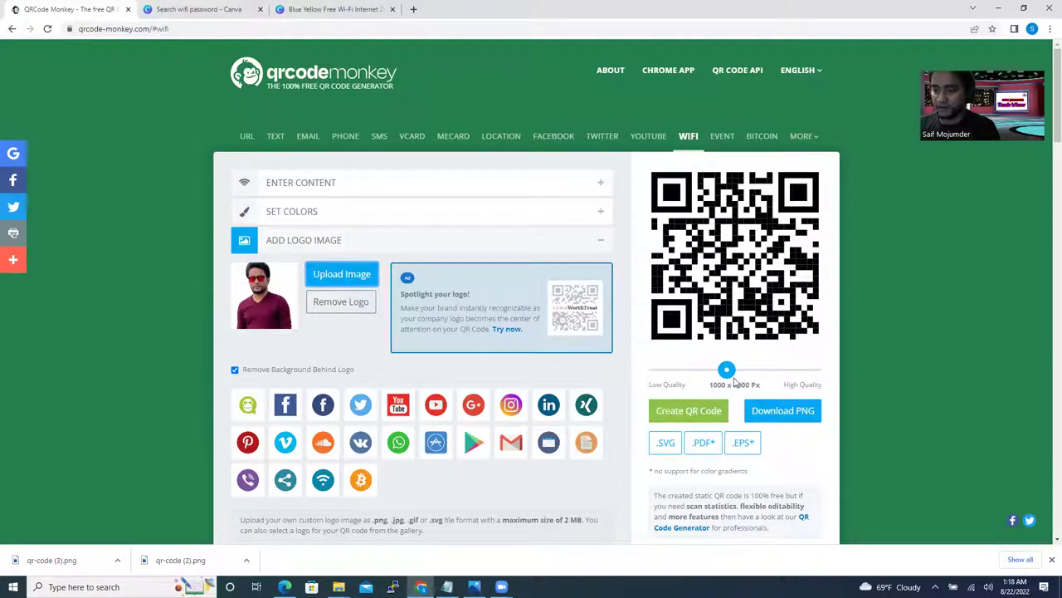
left_click(689, 415)
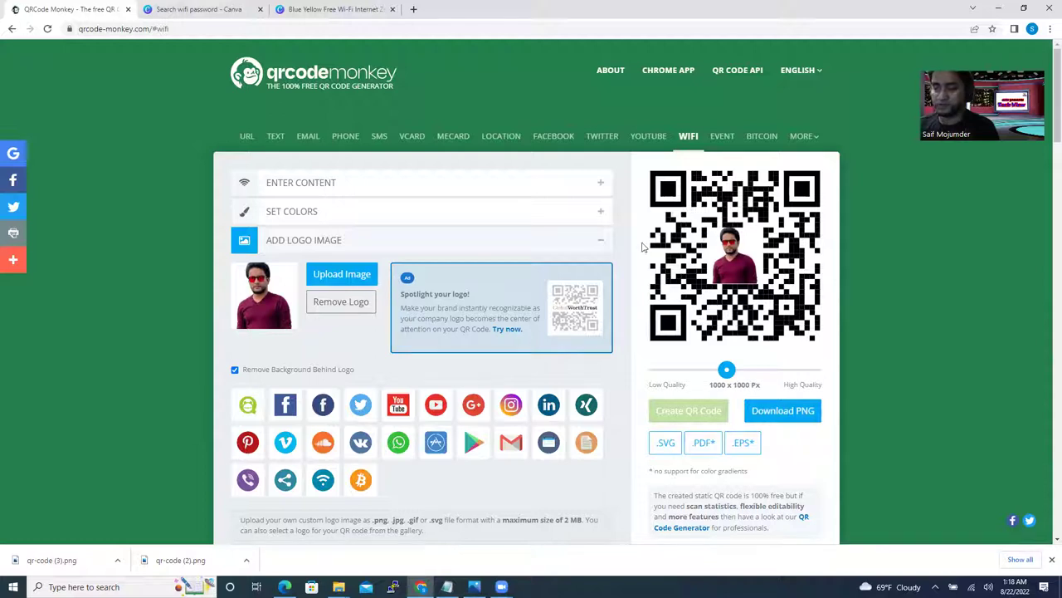
Remove the photo logo and regenerate the plain QR code.
left_click(334, 304)
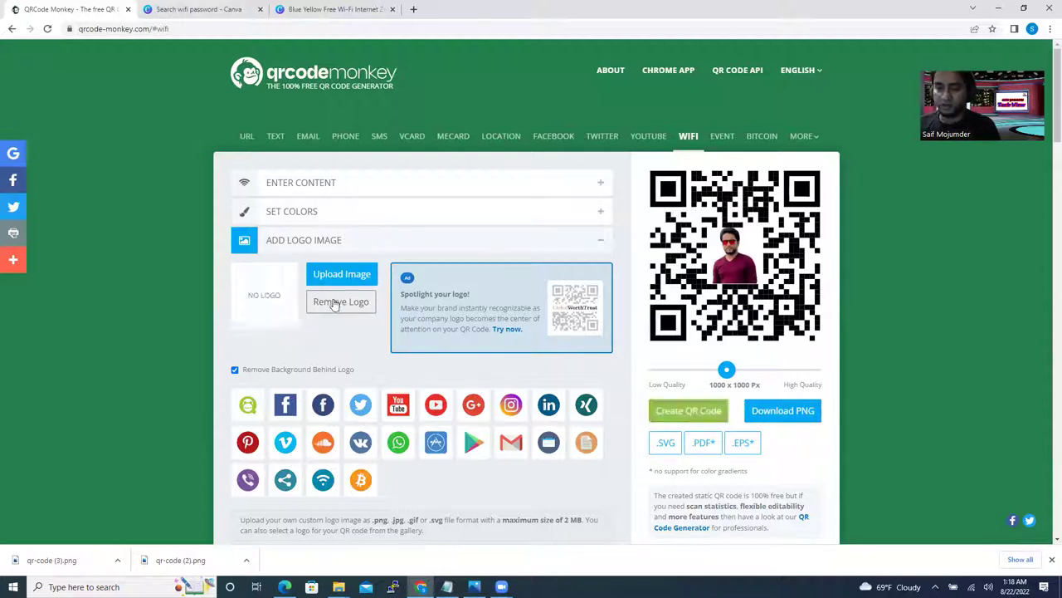
left_click(689, 411)
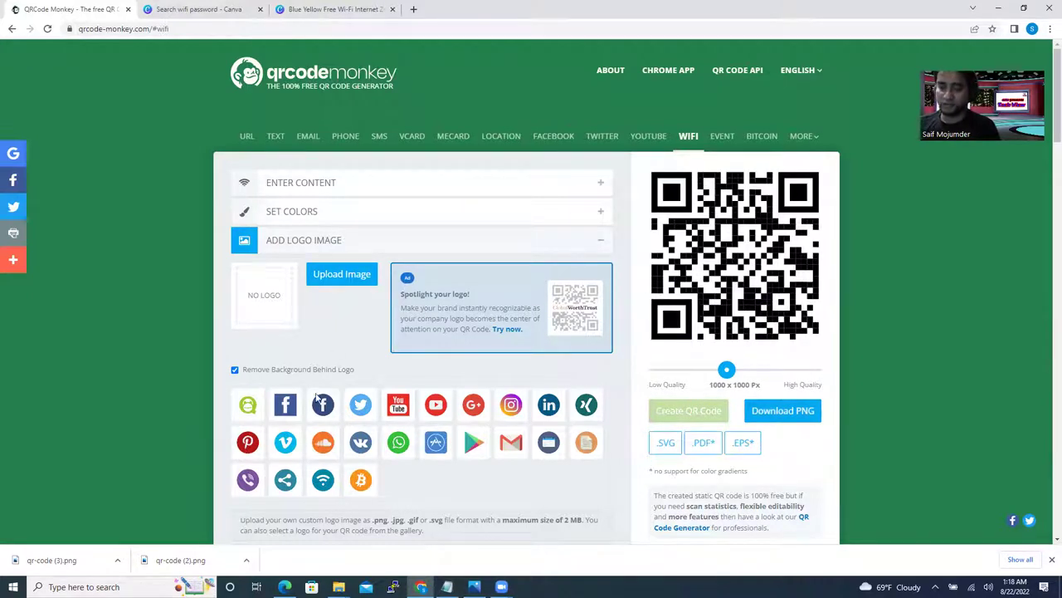
scroll(323, 484, "down", 1)
scroll(324, 484, "down", 1)
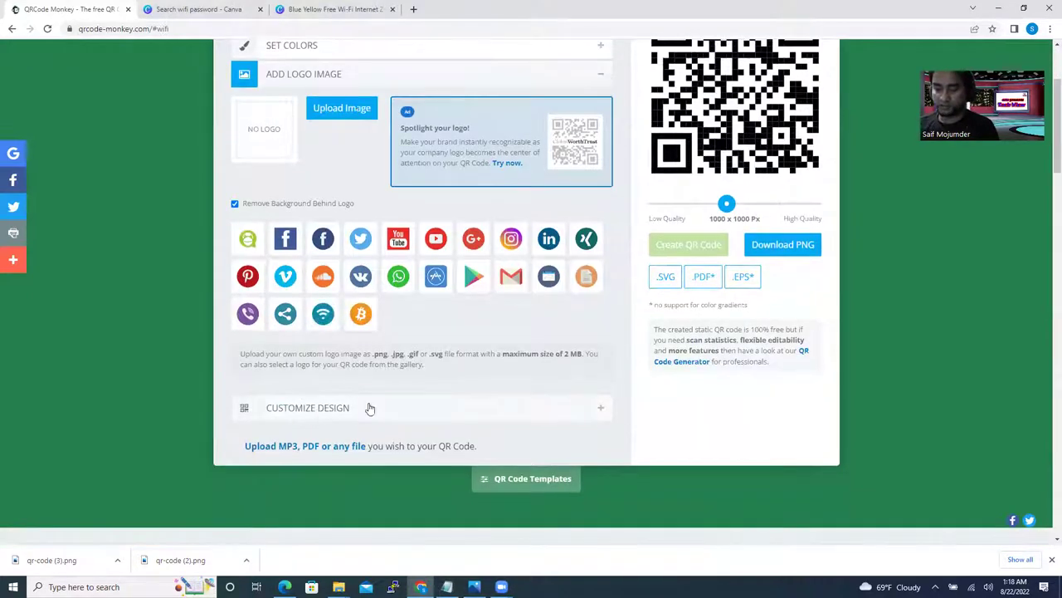
scroll(407, 300, "up", 2)
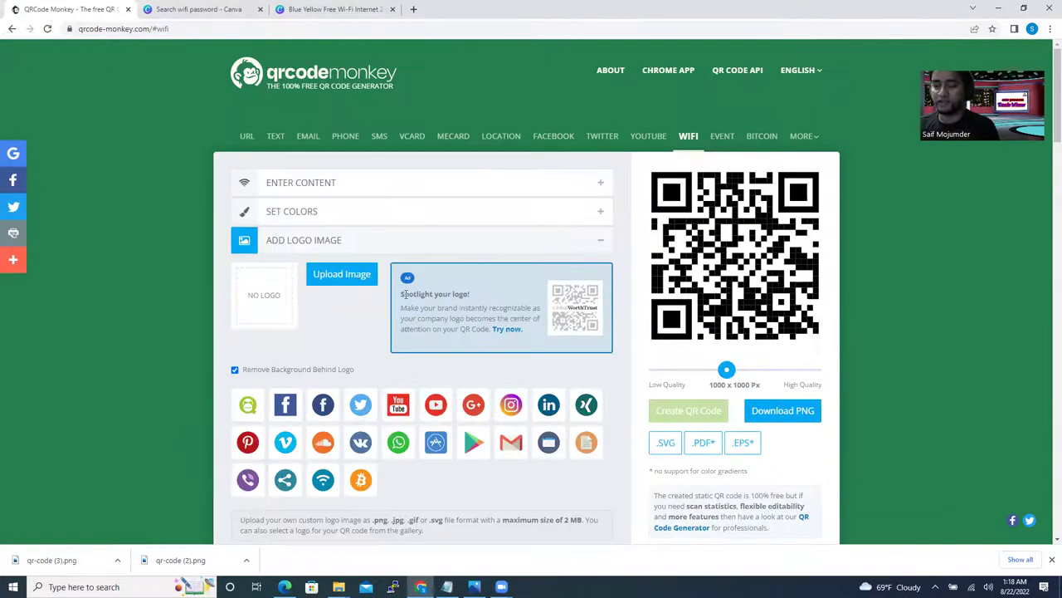
In the Wi-Fi form, keep WPA/WPA2 and change the password's last digit to 9.
left_click(305, 186)
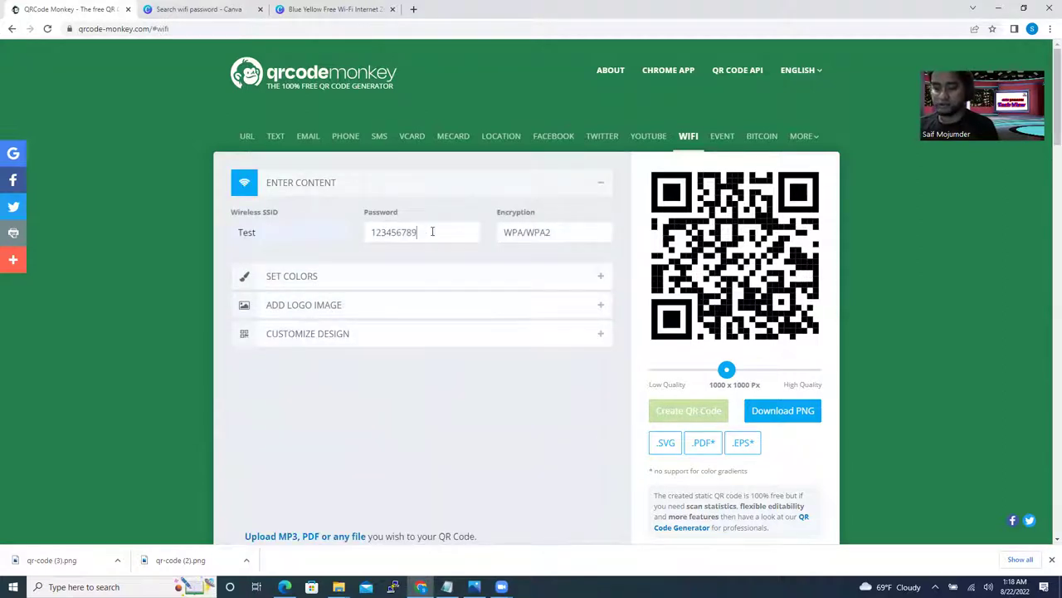
left_click(543, 232)
left_click(696, 416)
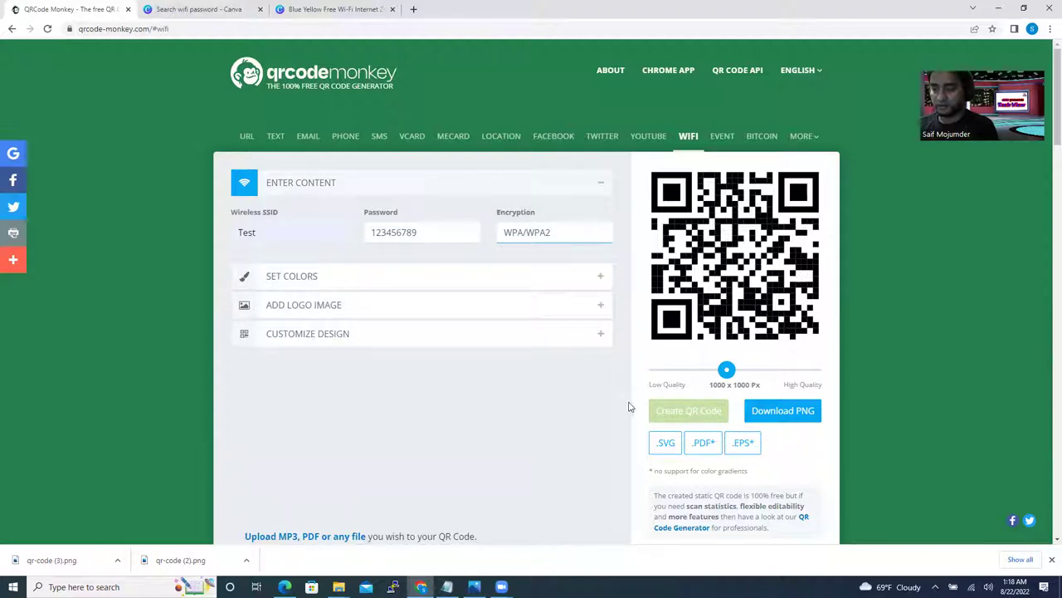
left_click(433, 235)
key("BackSpace")
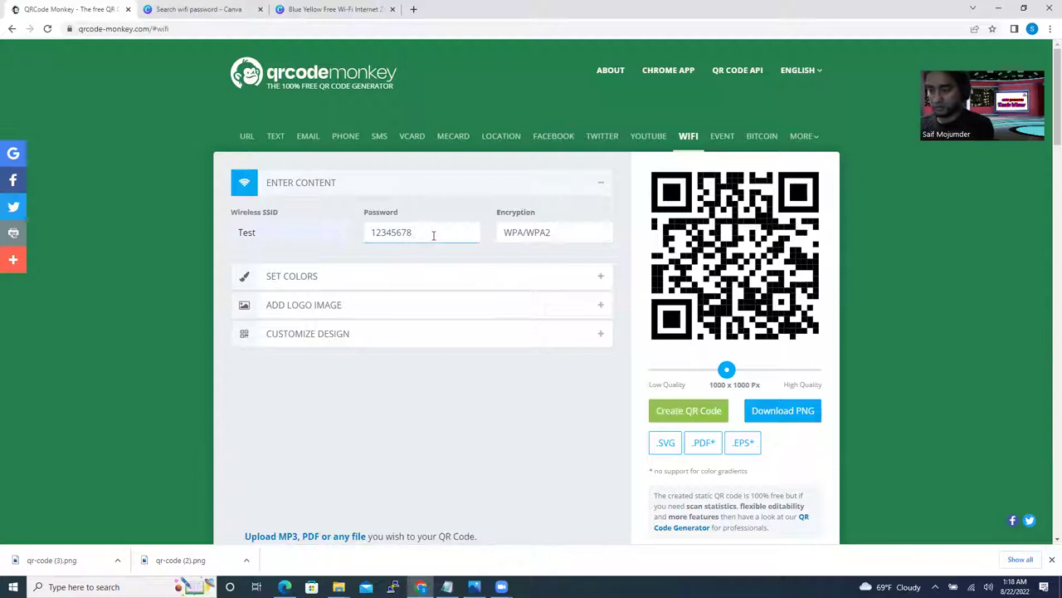
type("9")
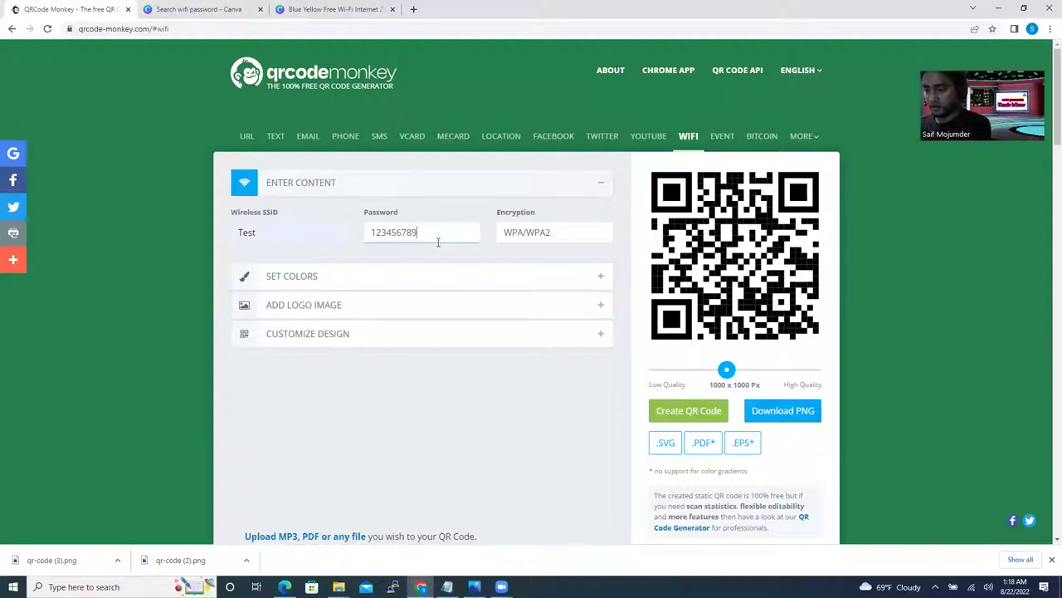
Regenerate the QR code, download it as PNG qr-code (4).png, and close the ad popup.
left_click(675, 415)
left_click(675, 415)
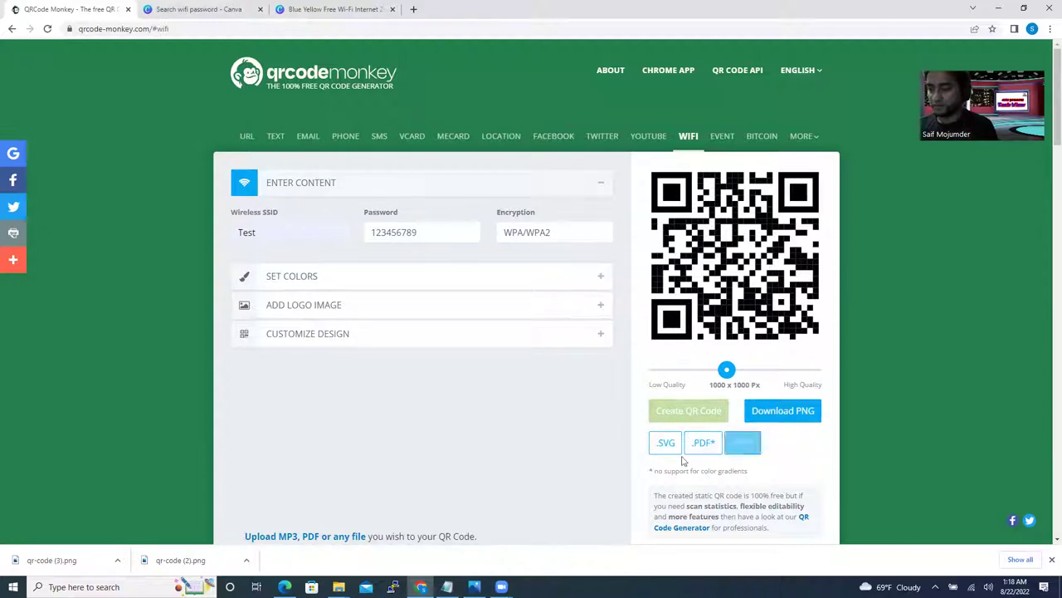
left_click(781, 413)
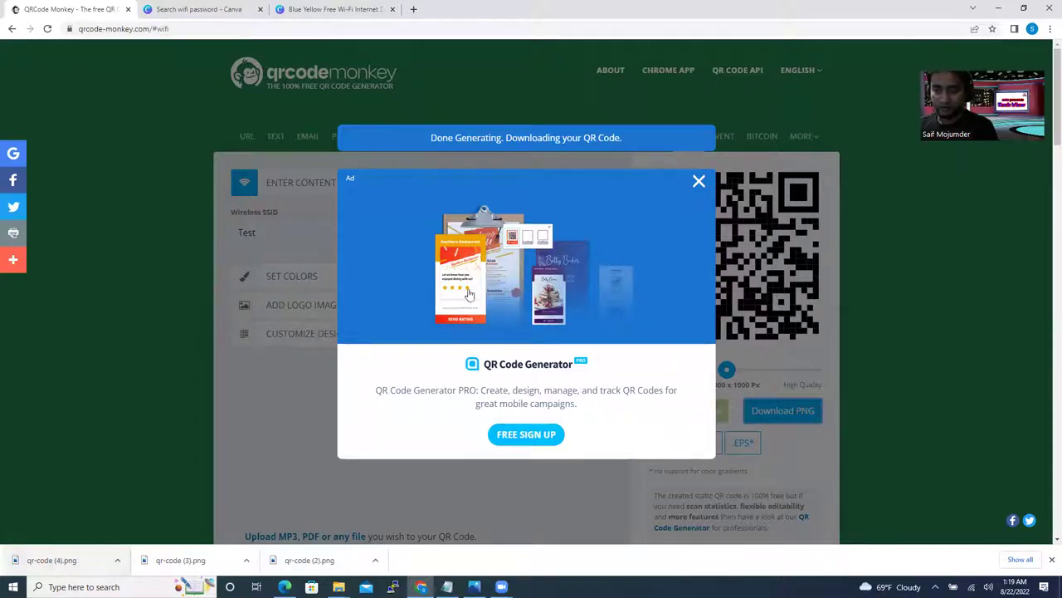
left_click(699, 183)
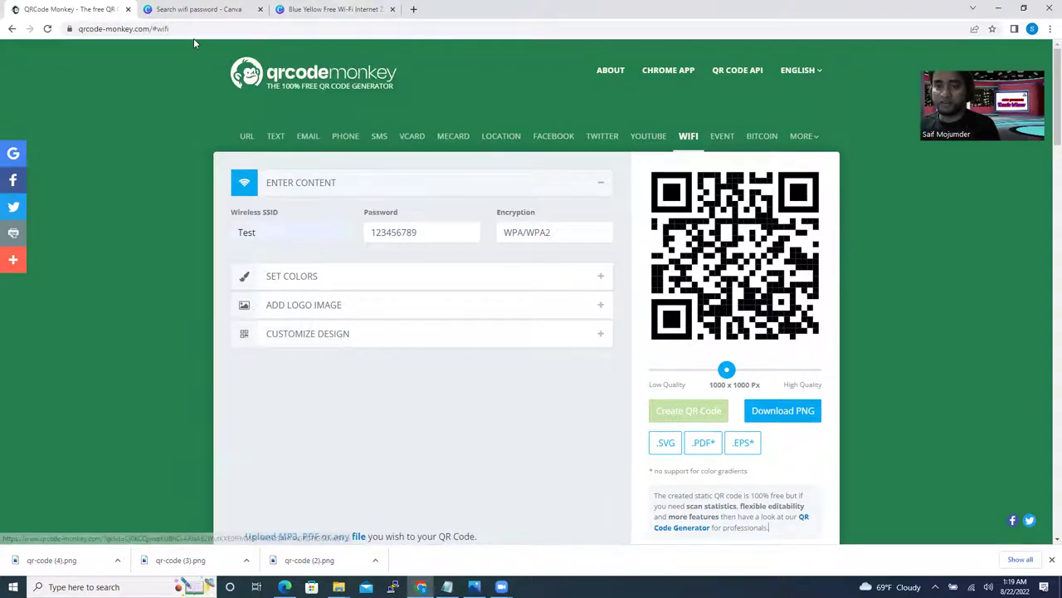
Open the blue-and-yellow 'FREE WiFi' poster template from Canva's wifi password search results.
left_click(188, 12)
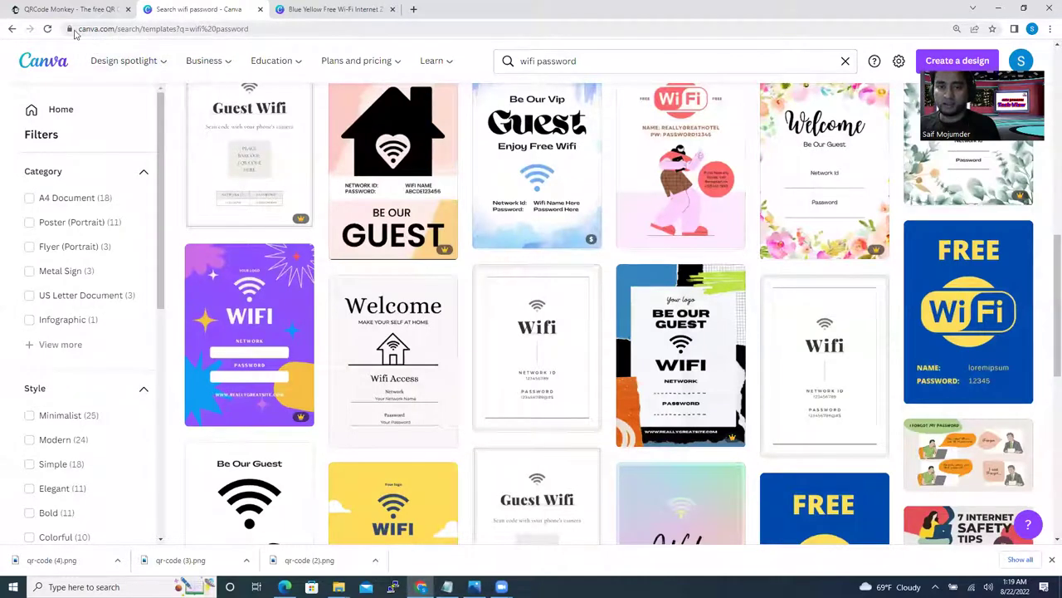
left_click_drag(76, 32, 125, 48)
mouse_move(168, 65)
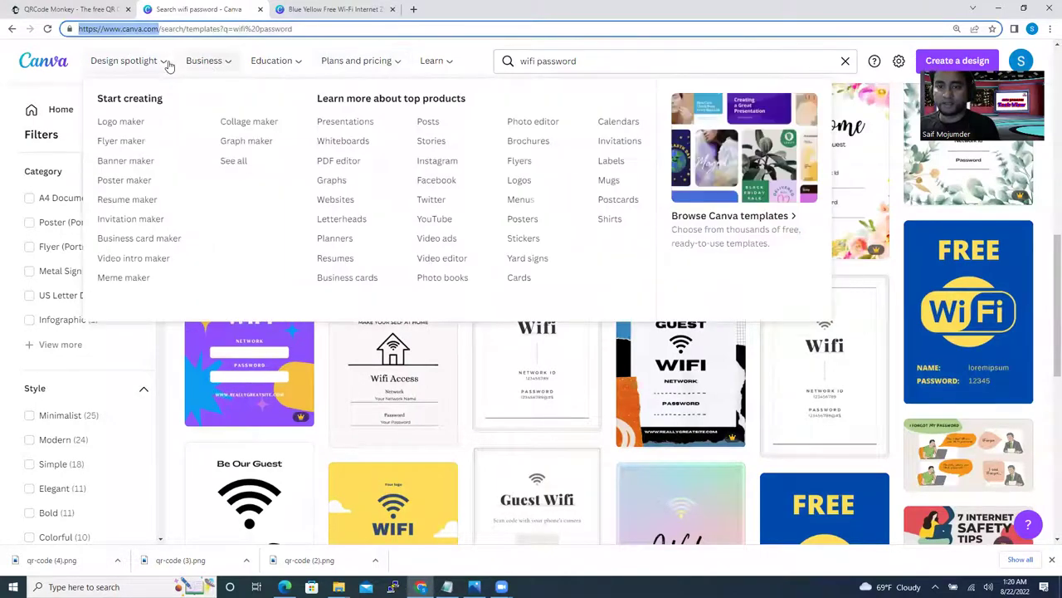
left_click(576, 63)
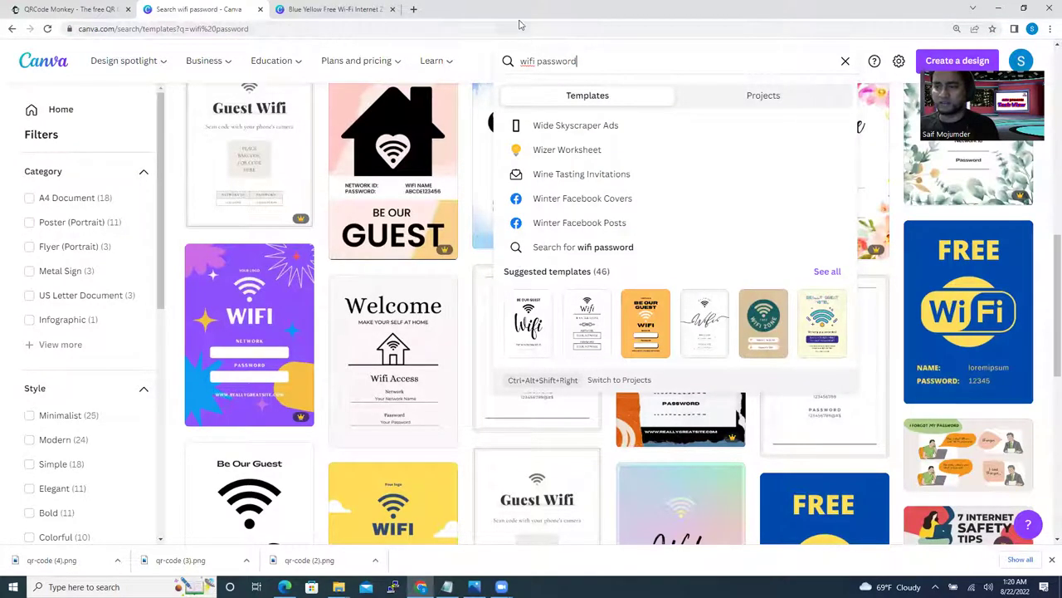
left_click(175, 235)
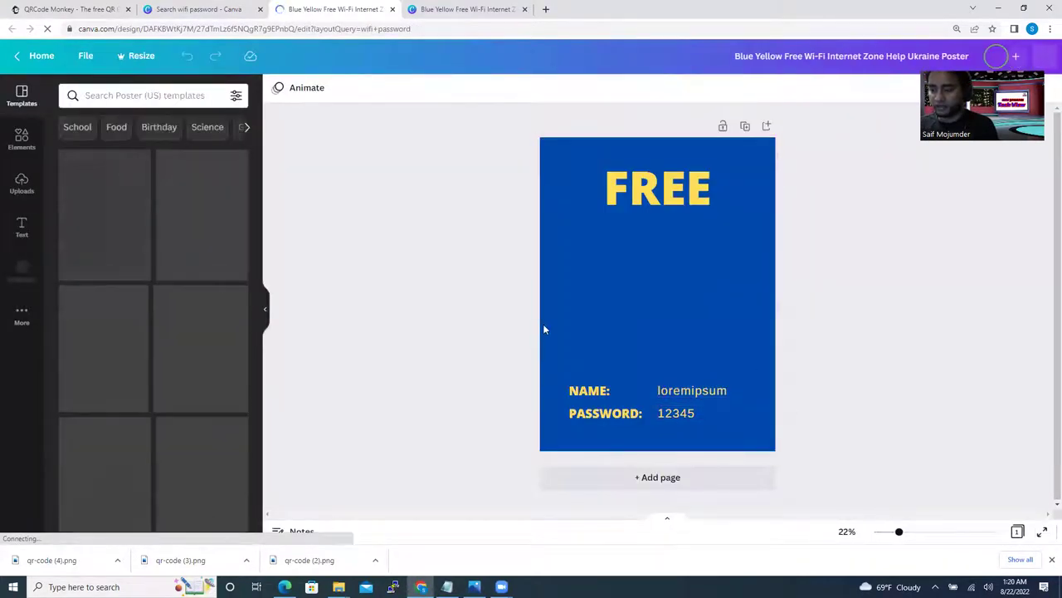
Delete the NAME:, loremipsum, PASSWORD:, 12345 and FREE text from the template.
mouse_move(594, 392)
left_mouse_down()
mouse_move(693, 362)
mouse_move(603, 400)
left_mouse_up()
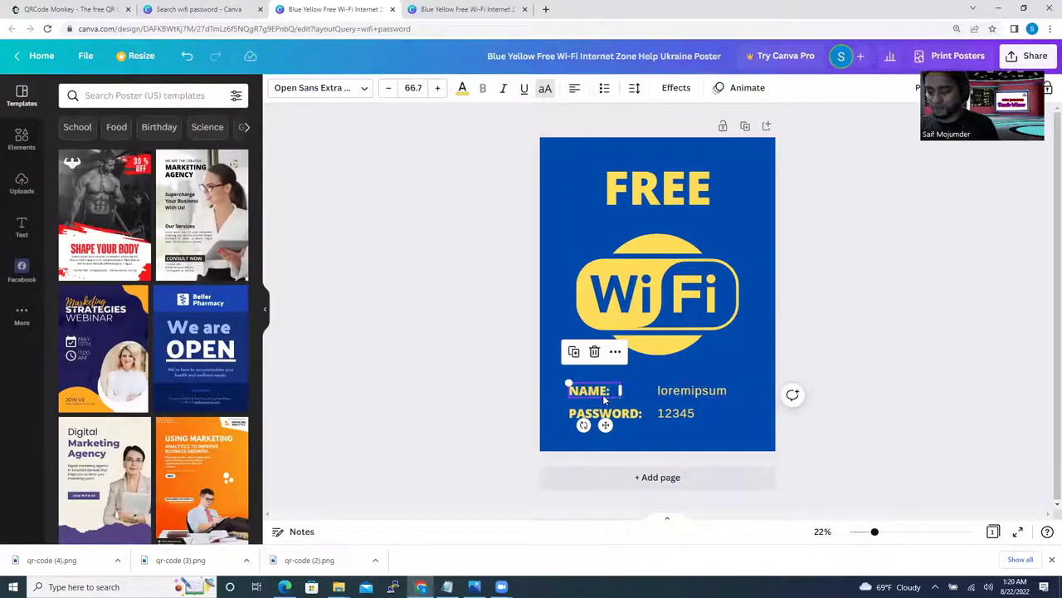
key("Delete")
left_click(693, 390)
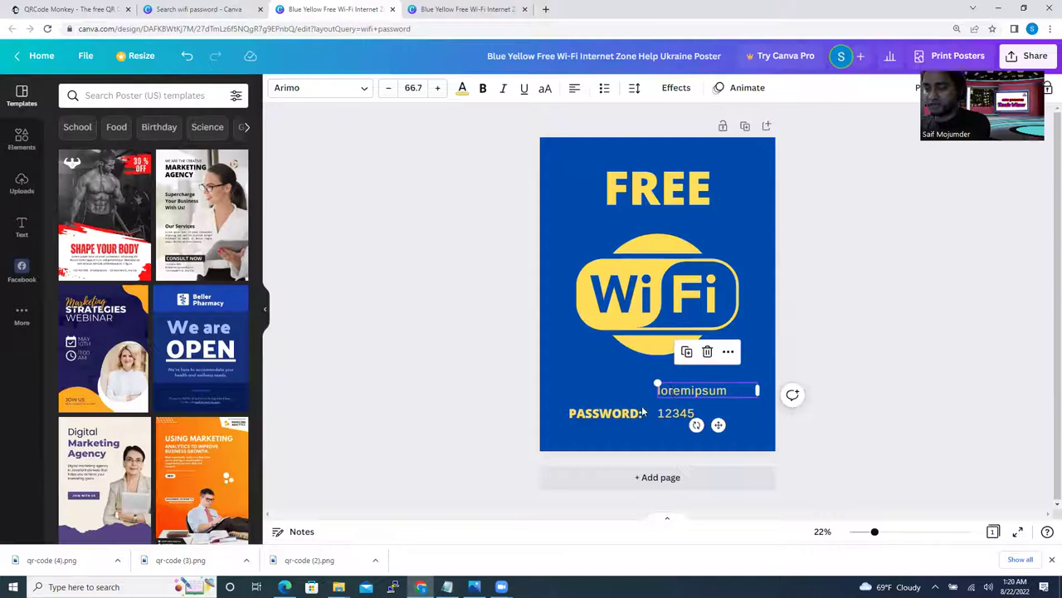
key("Delete")
left_click(614, 414)
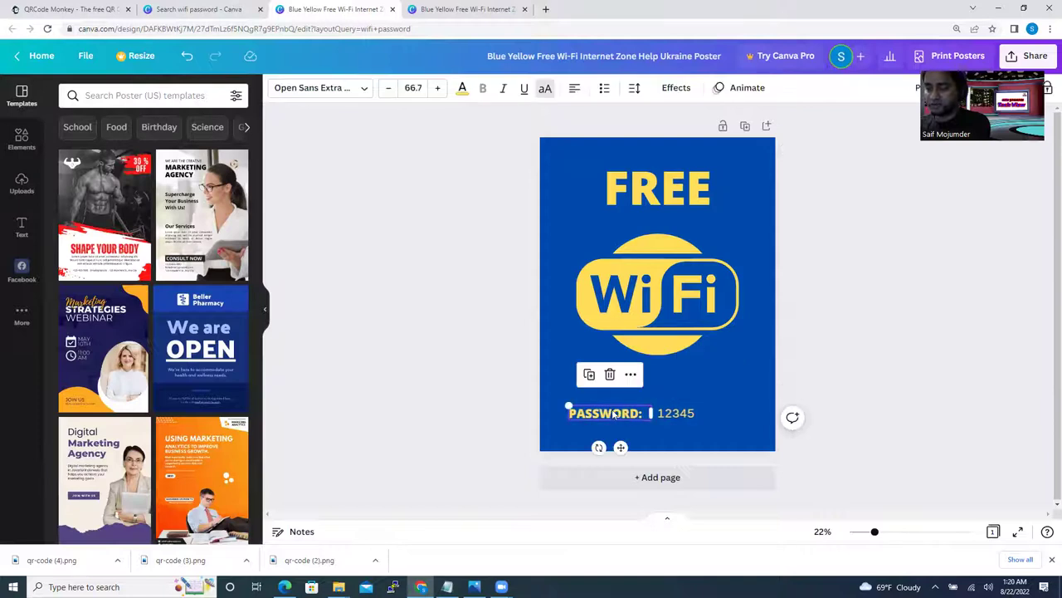
key("Delete")
left_click(677, 413)
key("Delete")
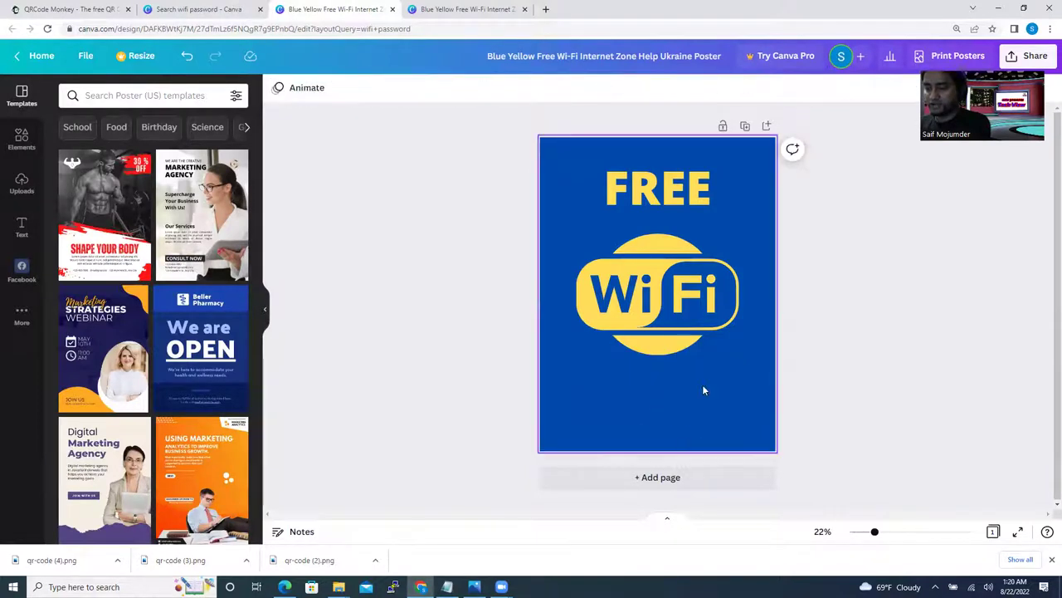
left_click(661, 191)
key("Delete")
Move the WiFi logo to the top of the poster and shrink it.
left_click(646, 280)
left_click_drag(646, 281, 646, 200)
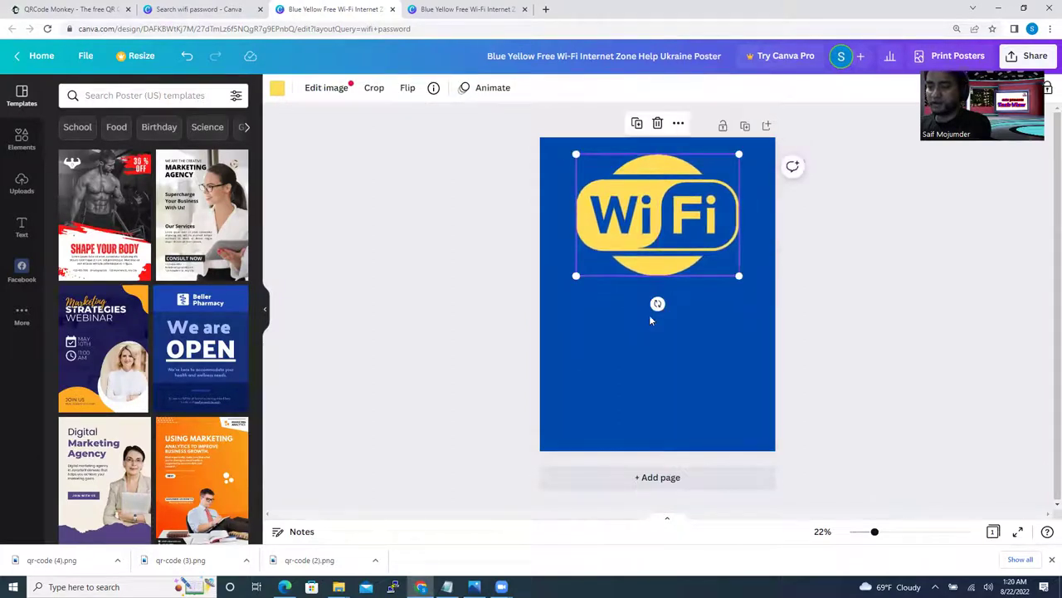
left_click_drag(737, 271, 689, 217)
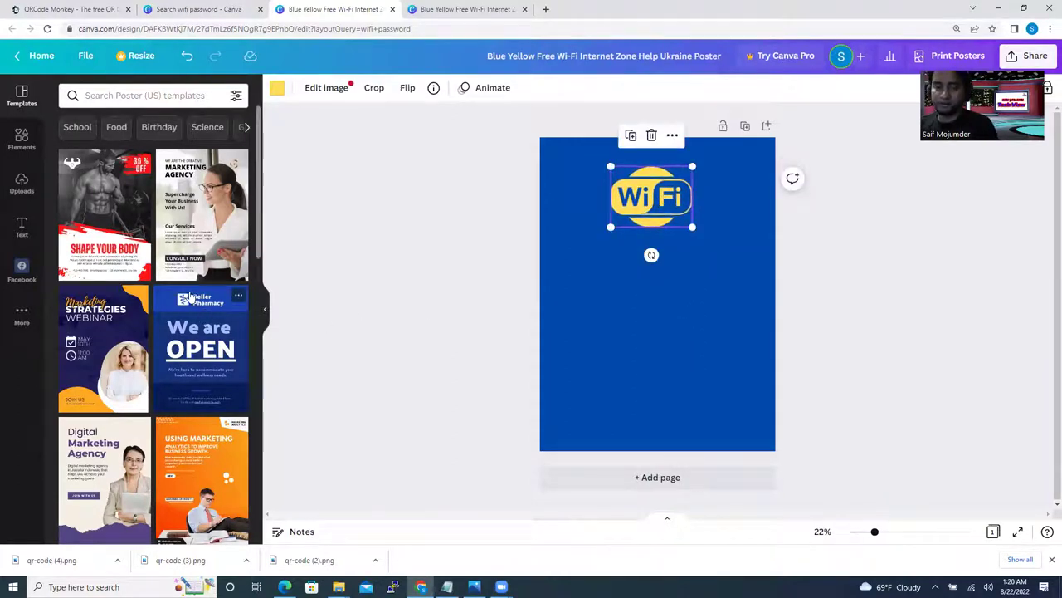
left_click(688, 341)
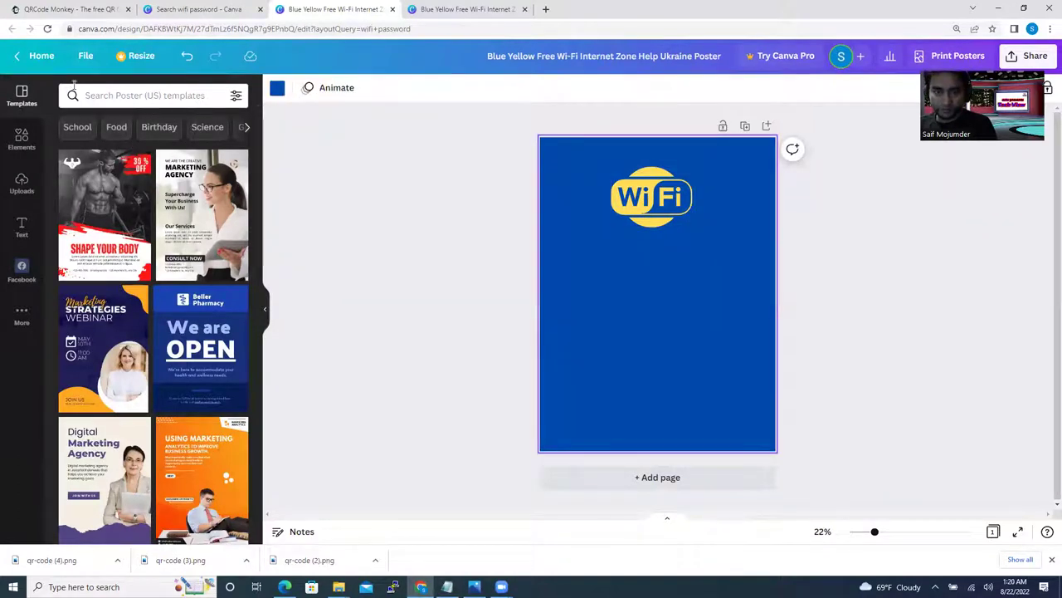
Upload qr-code (4).png and place it at about half size in the poster's lower centre.
left_click(22, 184)
left_click(126, 123)
double_click(153, 99)
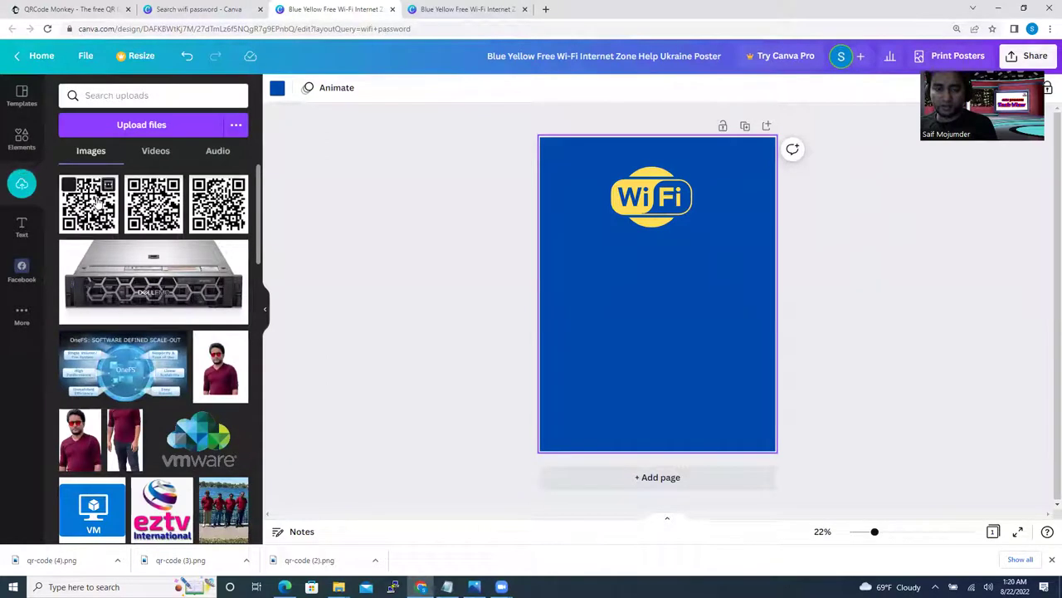
left_click_drag(89, 204, 631, 315)
left_click_drag(745, 429, 677, 364)
left_click_drag(629, 308, 656, 330)
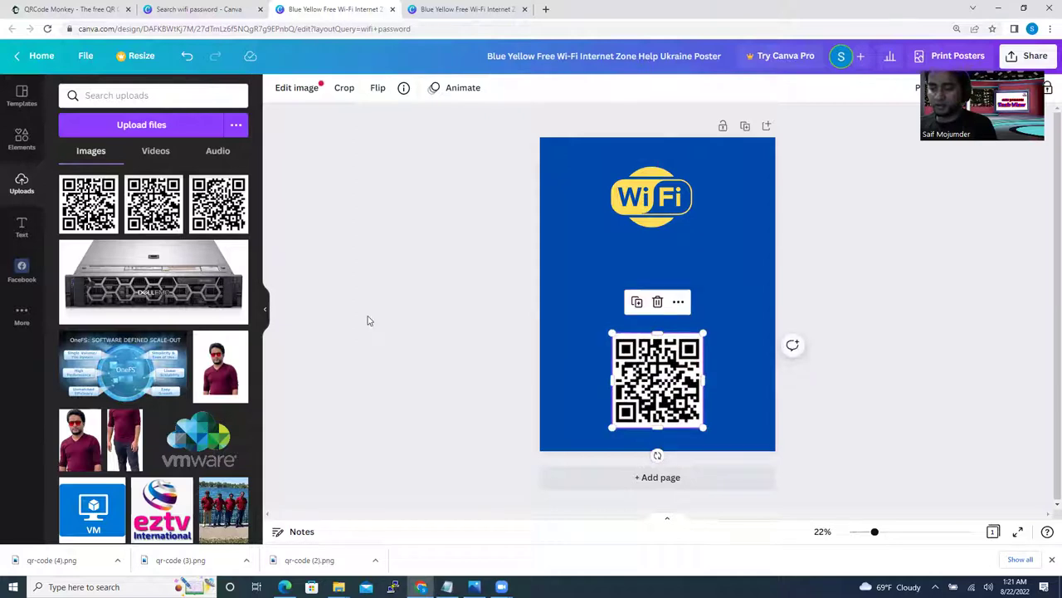
Browse Text panel font combinations, then switch to the finished poster with 'BE OUR GUEST AND ENJOY THE WIFI'.
left_click(22, 225)
left_click(592, 268)
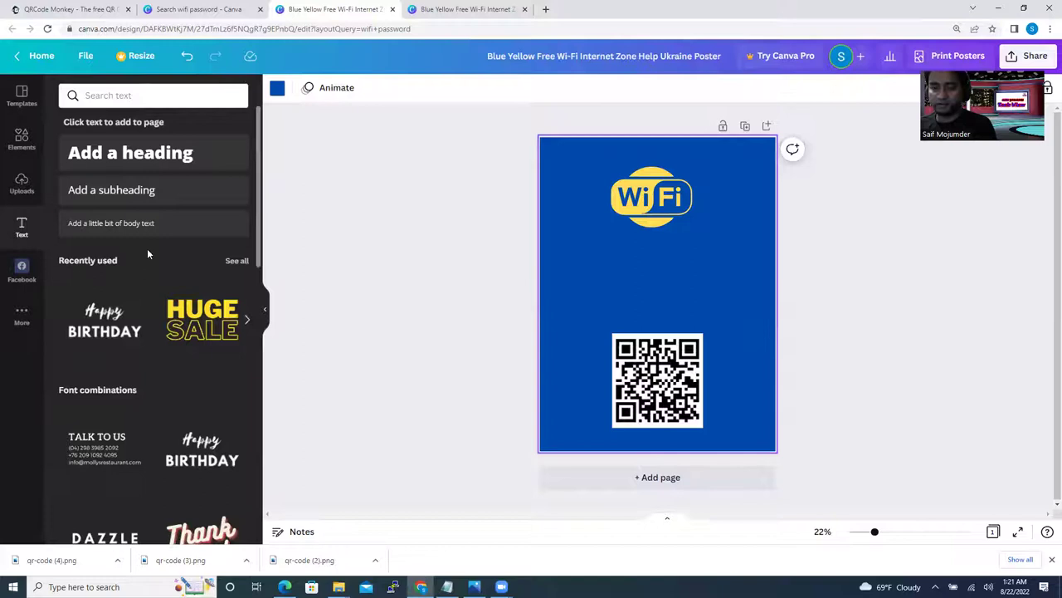
scroll(136, 335, "down", 3)
scroll(135, 335, "down", 9)
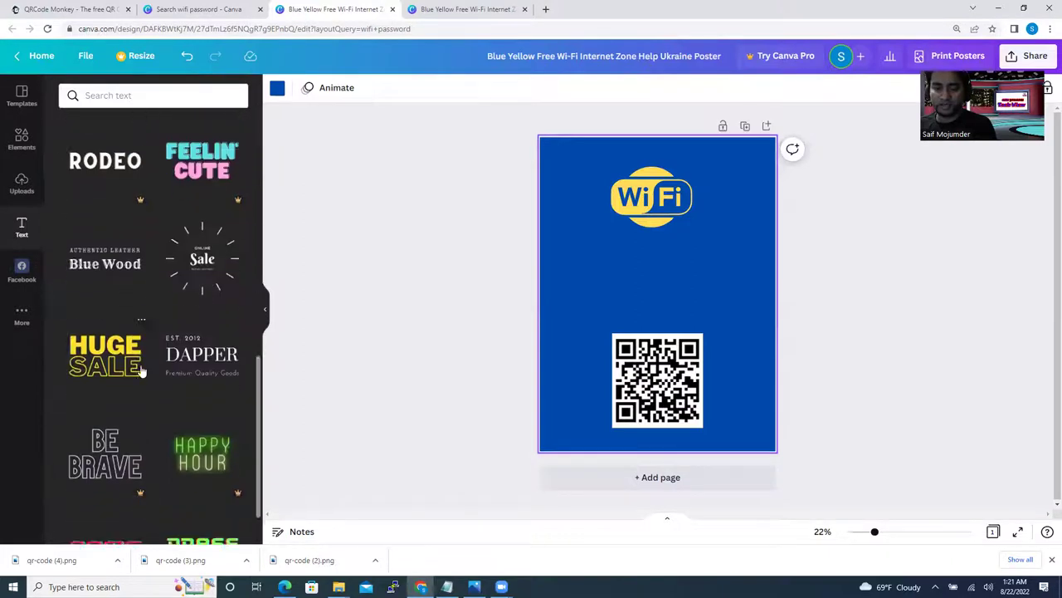
scroll(126, 444, "down", 5)
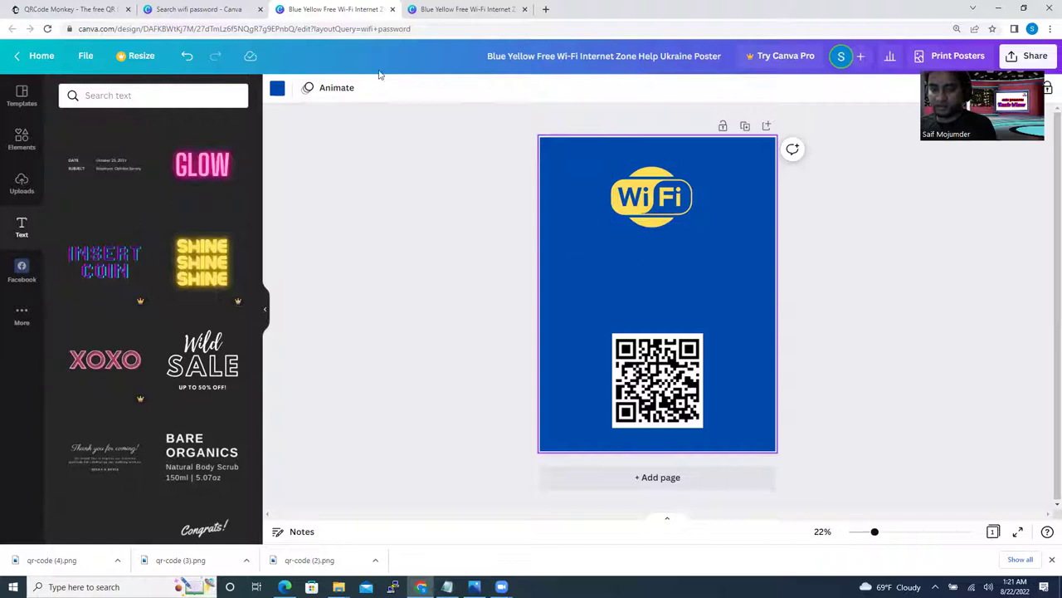
left_click(439, 11)
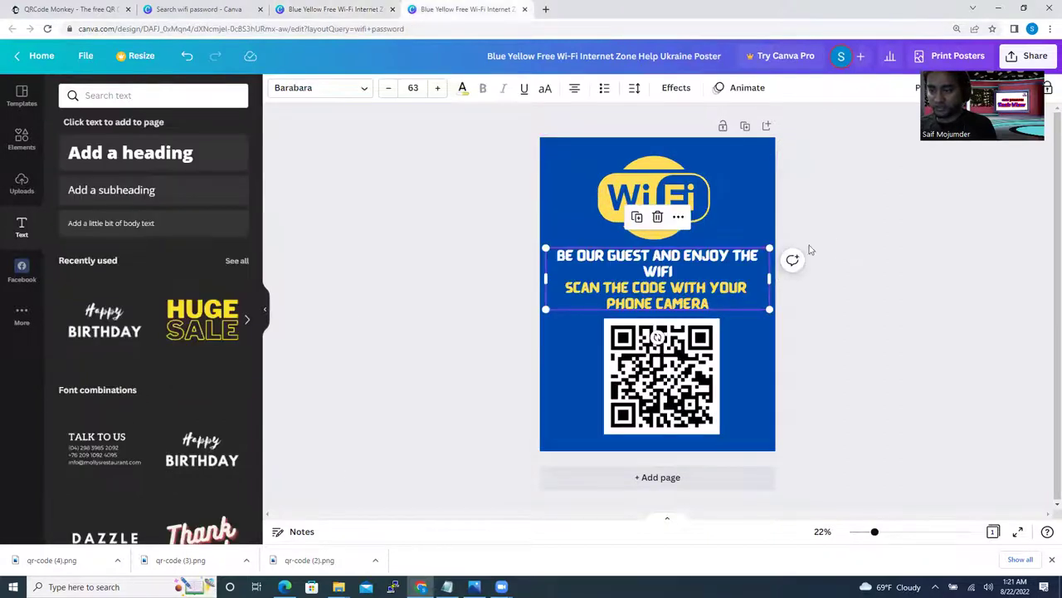
left_click(858, 240)
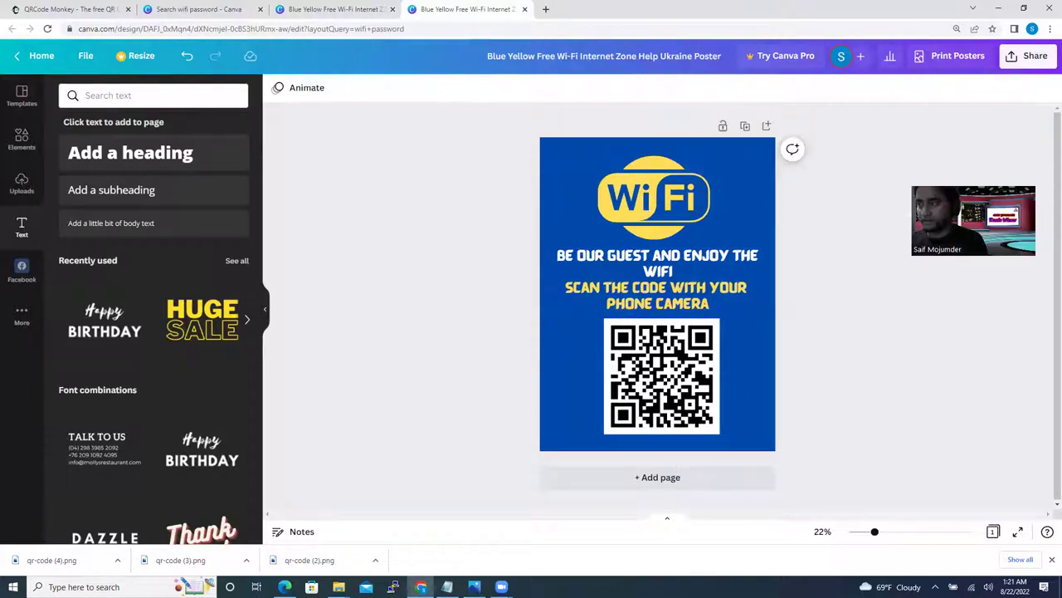
Download the finished poster through Share > Download as a PNG file.
left_click(1029, 63)
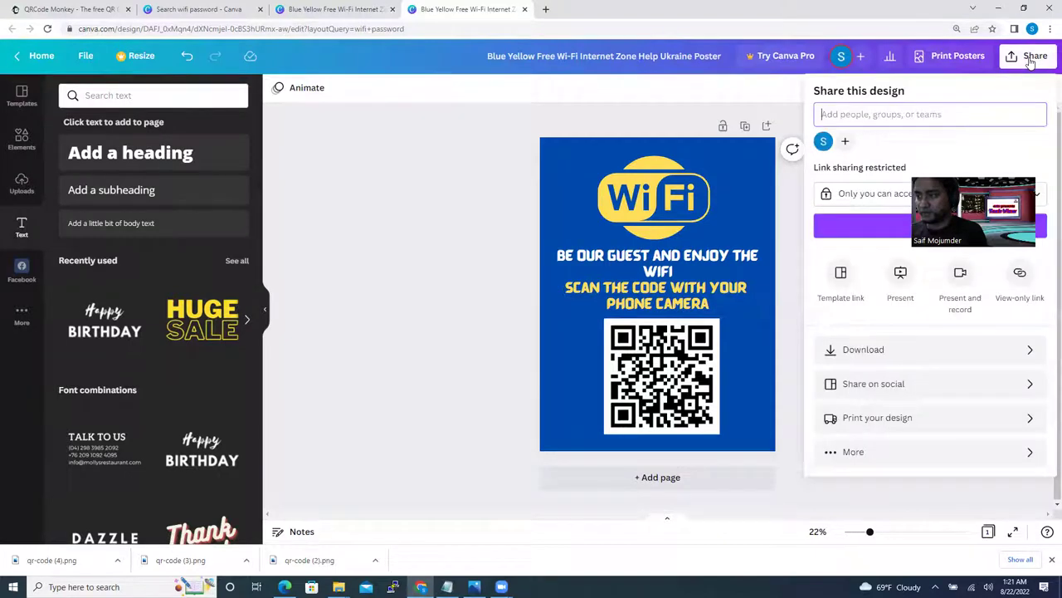
left_click(871, 350)
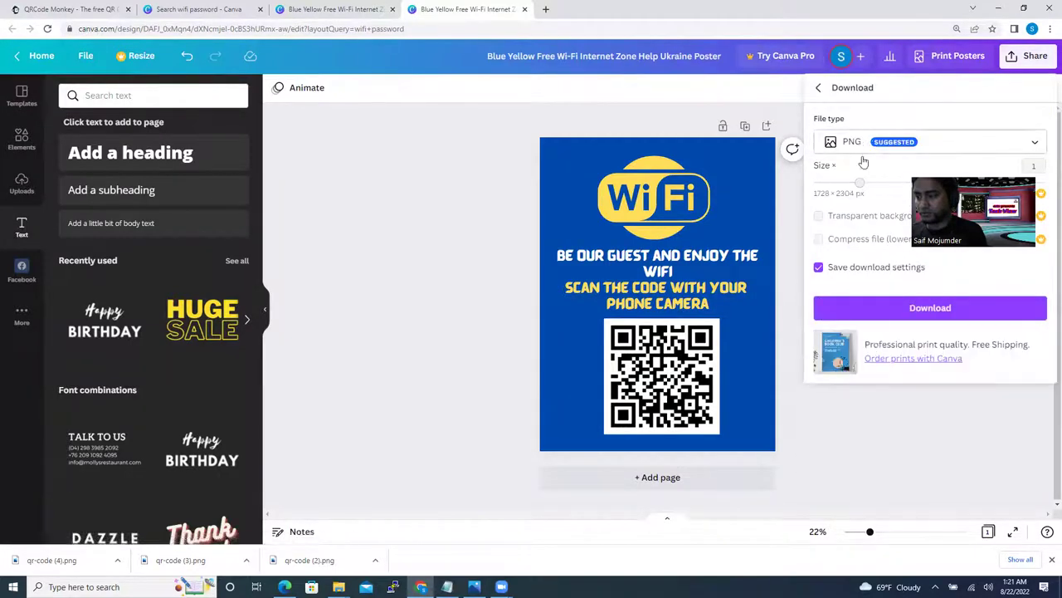
left_click(905, 318)
left_click(916, 309)
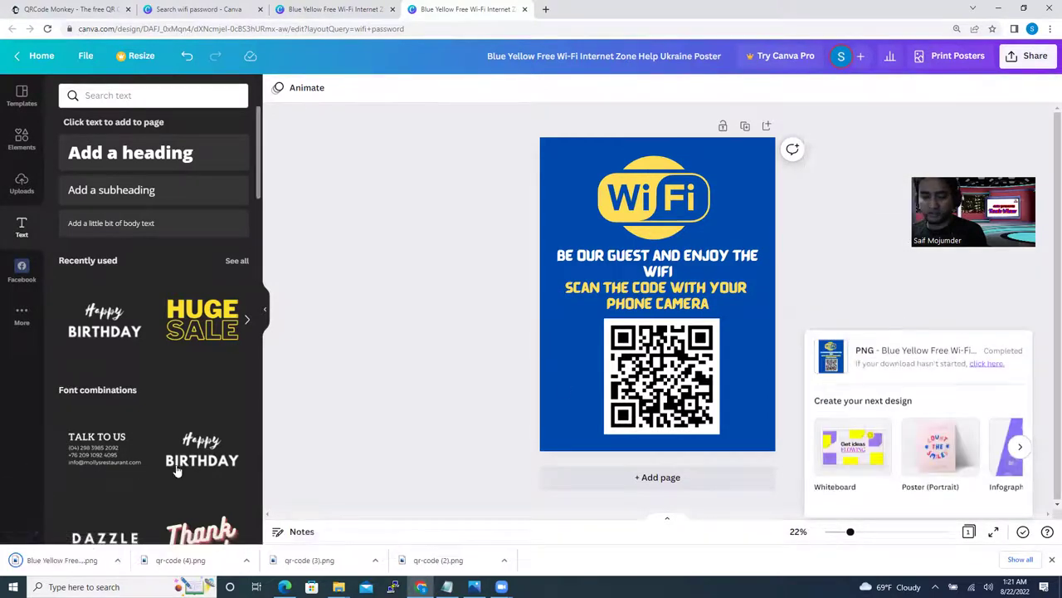
left_click(50, 559)
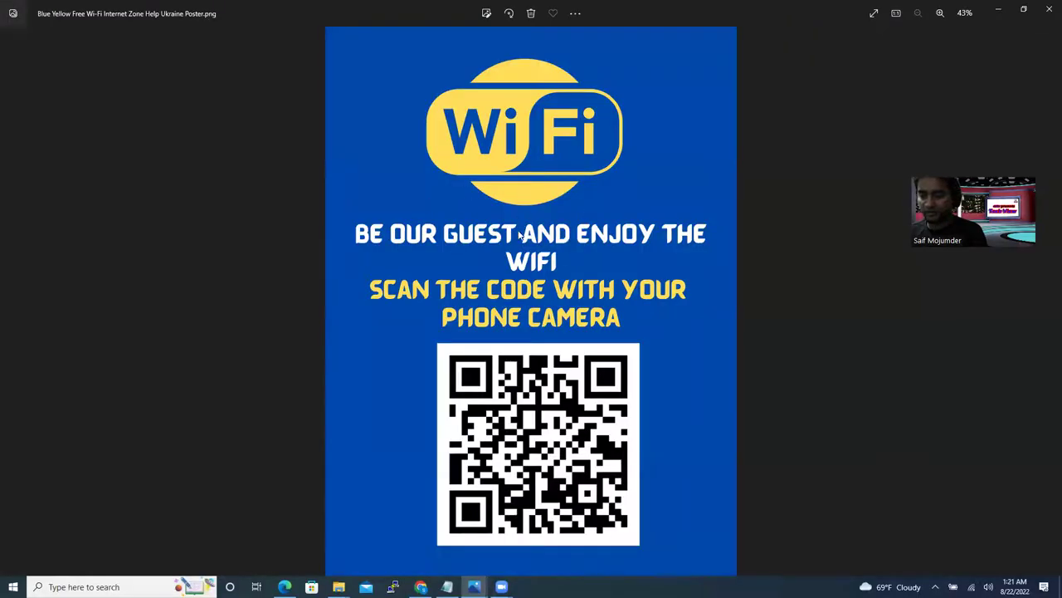
left_click(992, 17)
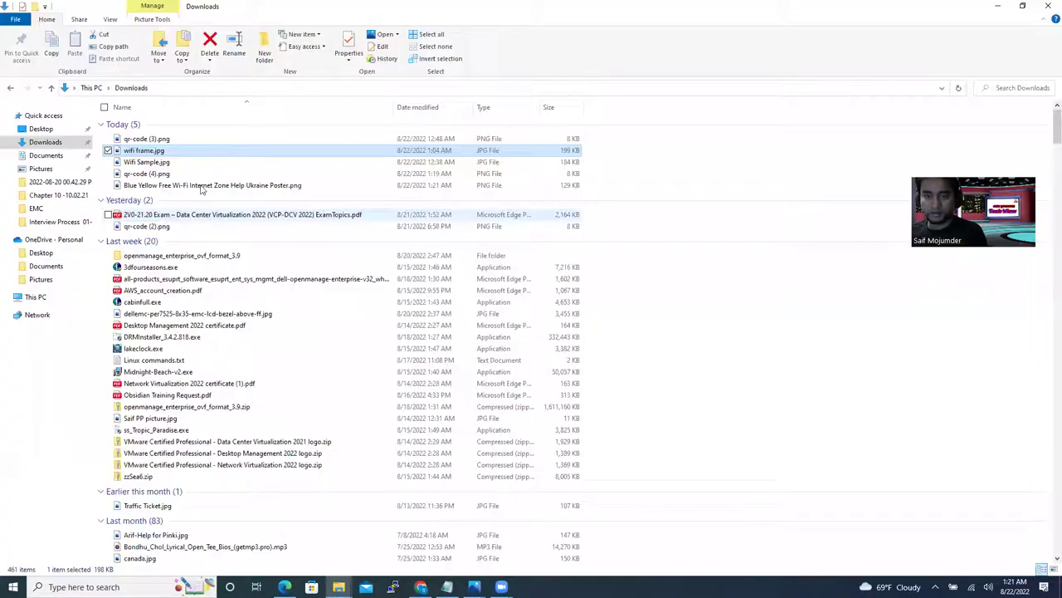
Open the downloaded poster PNG in Paint using Edit from its context menu.
left_click(201, 186)
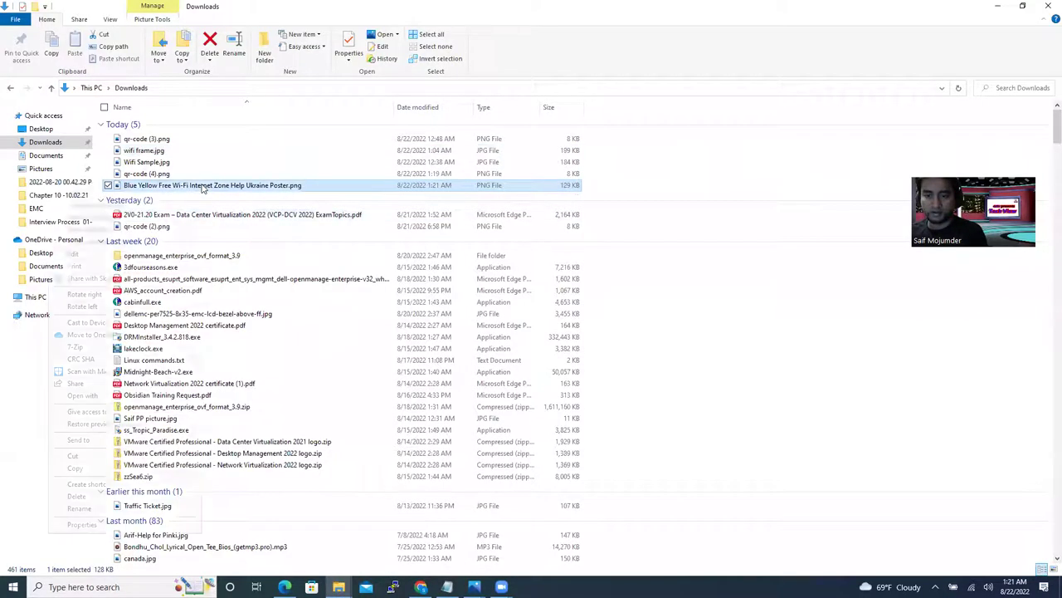
right_click(200, 186)
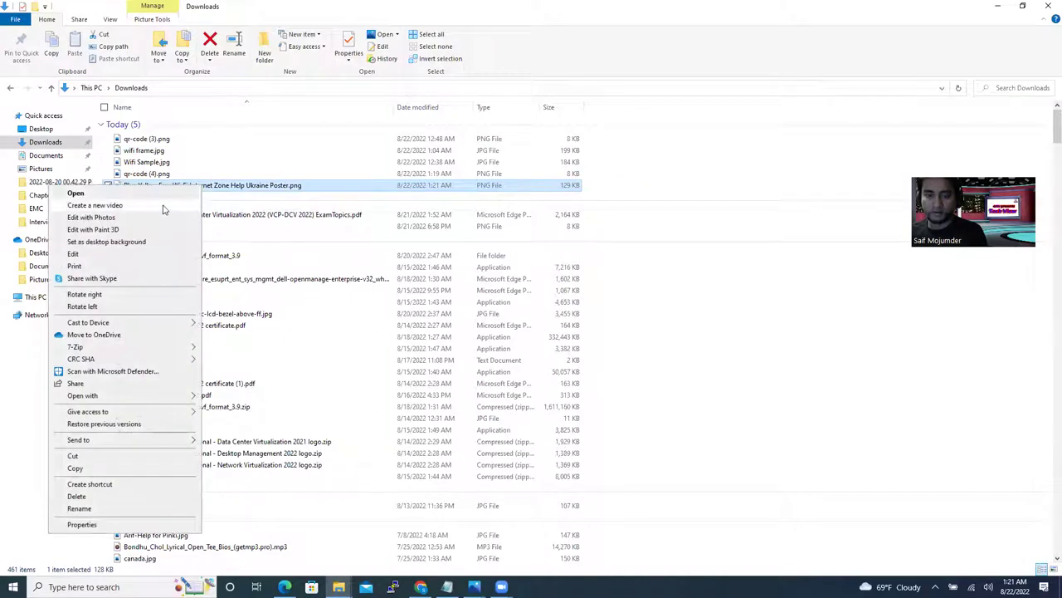
left_click(149, 254)
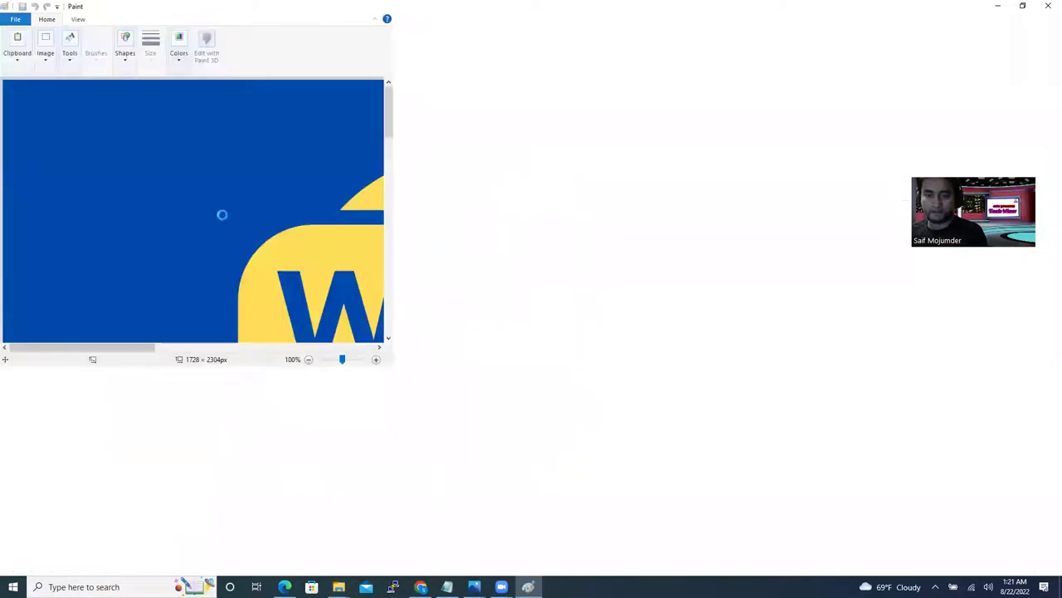
Zoom the poster out to 25% and minimize Paint to return to Downloads.
scroll(261, 220, "up", 1)
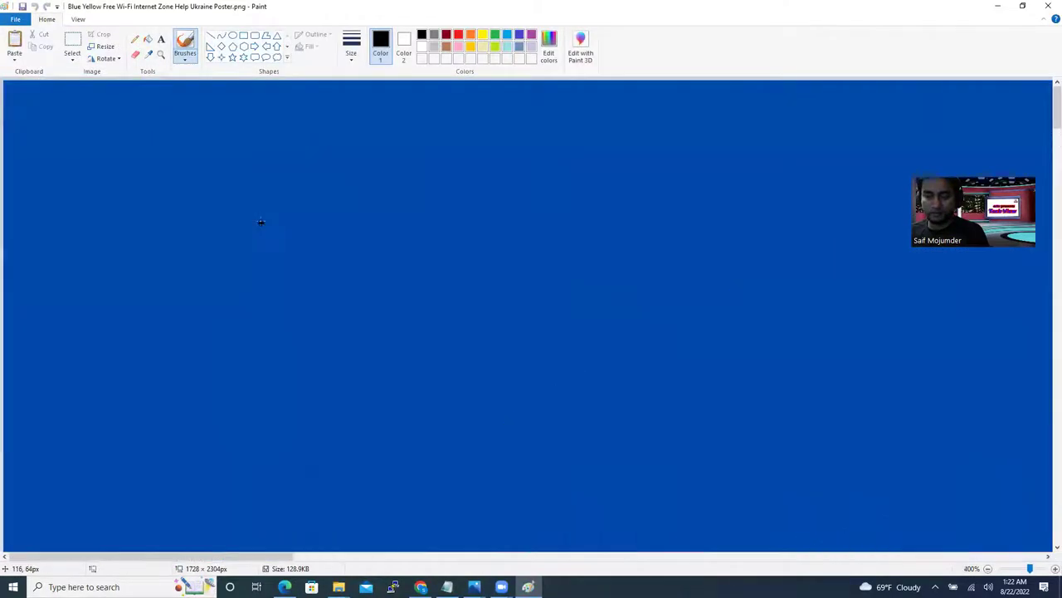
scroll(261, 220, "down", 4)
scroll(273, 260, "up", 2)
scroll(273, 260, "down", 1)
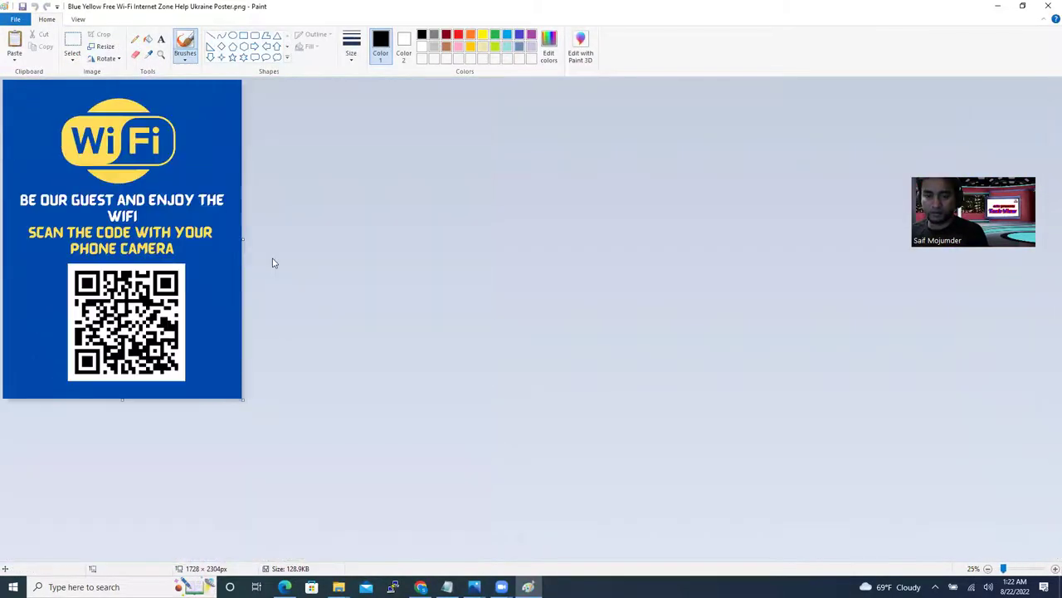
left_click(997, 10)
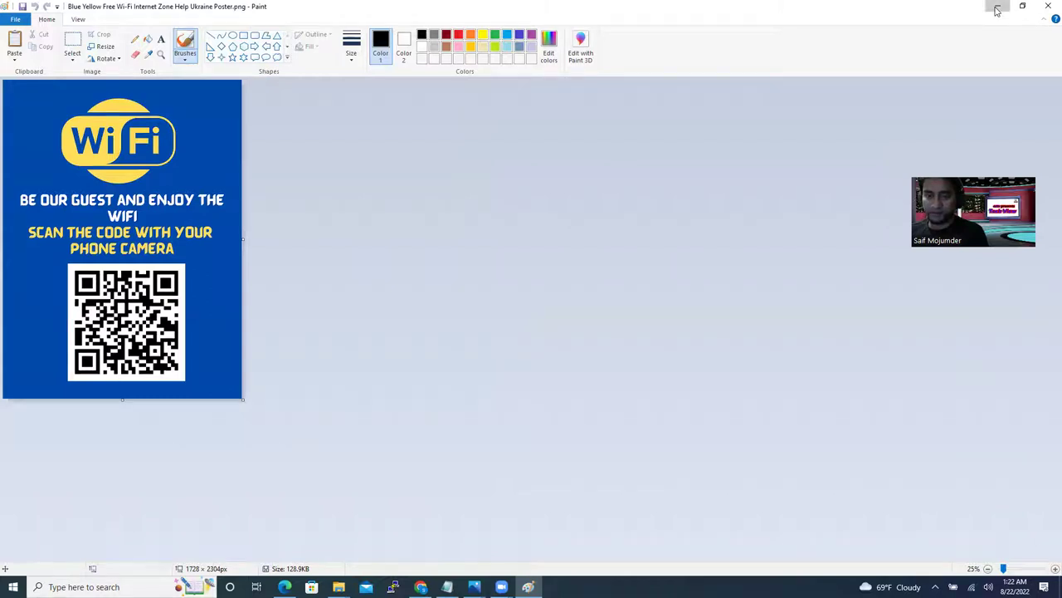
left_click(998, 10)
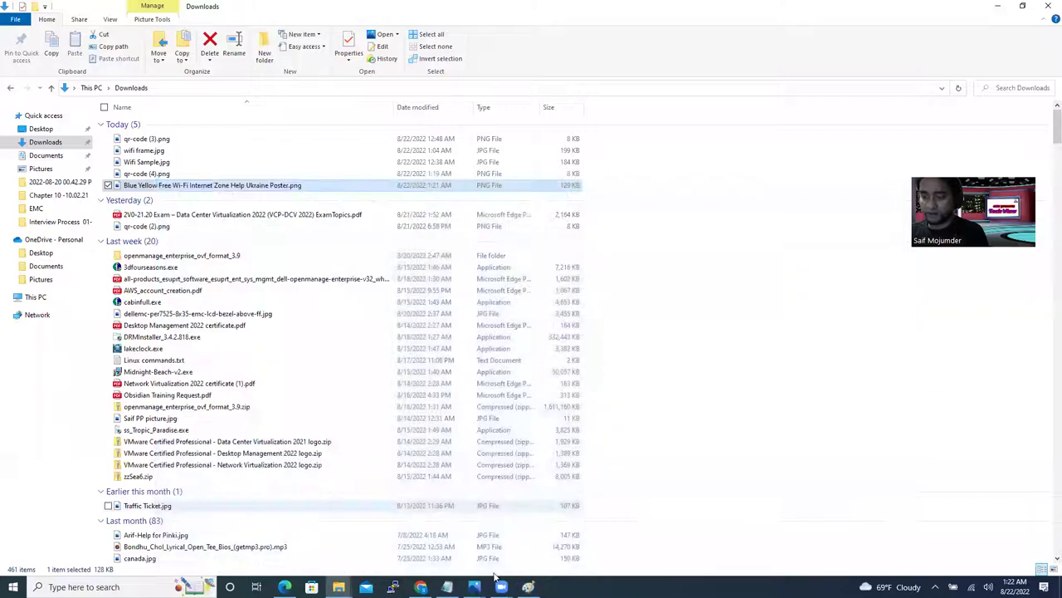
Bring the Canva poster editor forward, close the download notice and take a Print Screen screenshot.
mouse_move(284, 587)
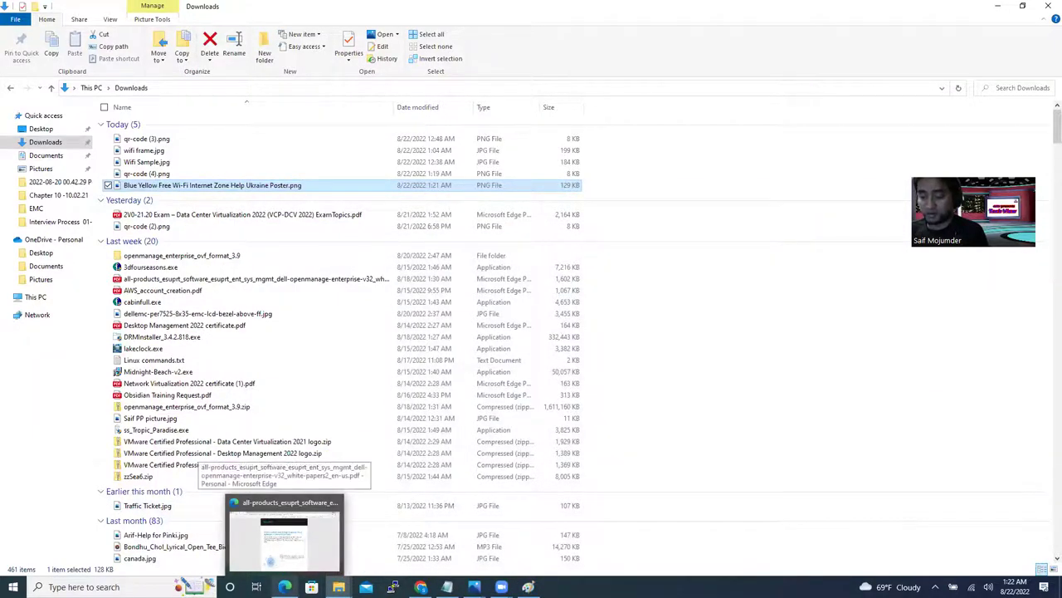
mouse_move(421, 586)
left_click(419, 539)
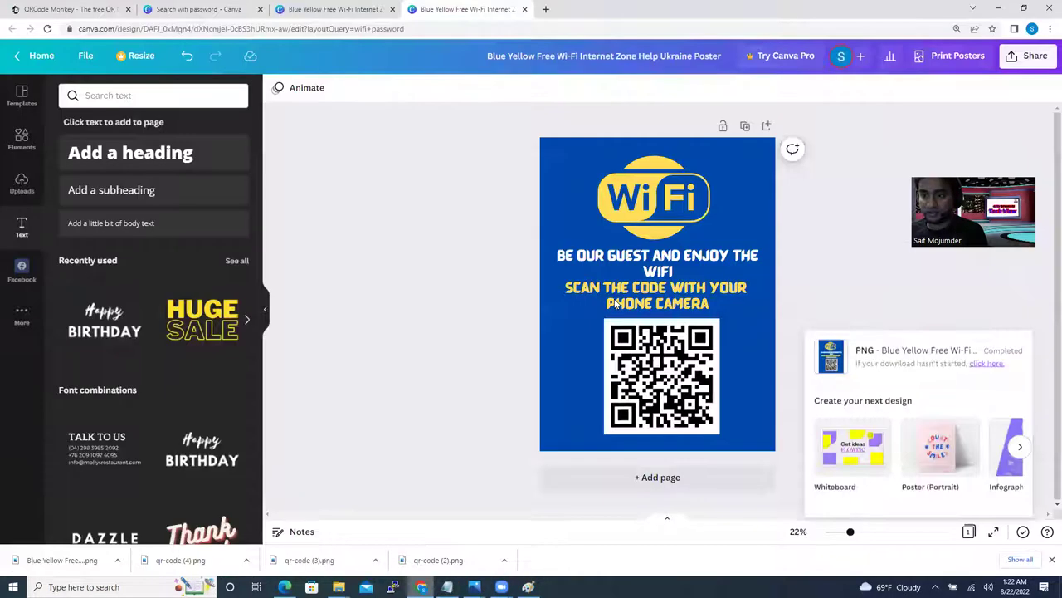
left_click(974, 301)
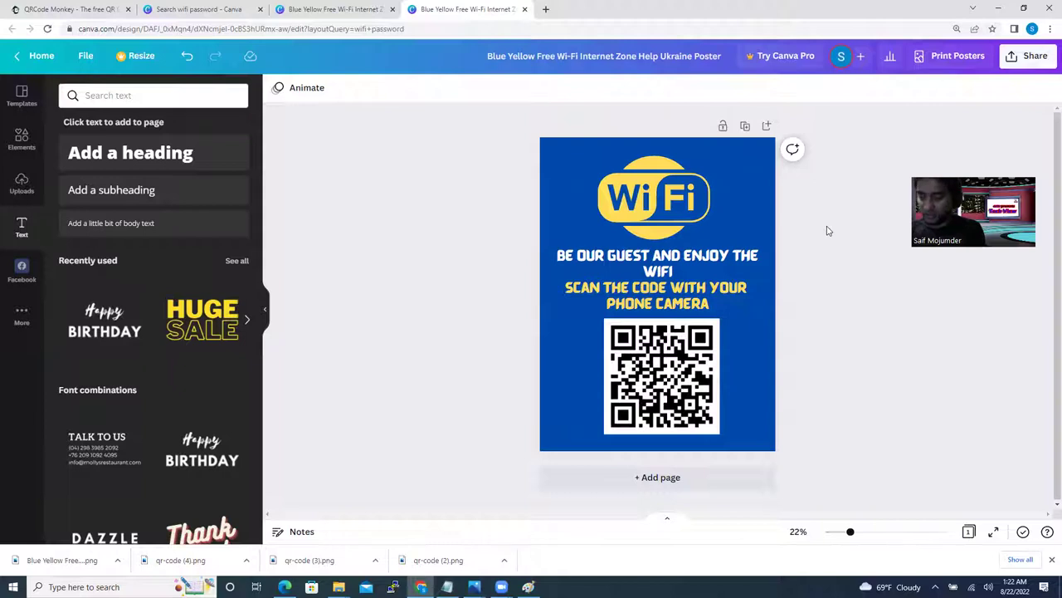
key("Print")
Dismiss the OneDrive notice and paste the screenshot into a new blank Paint image.
left_click(688, 147)
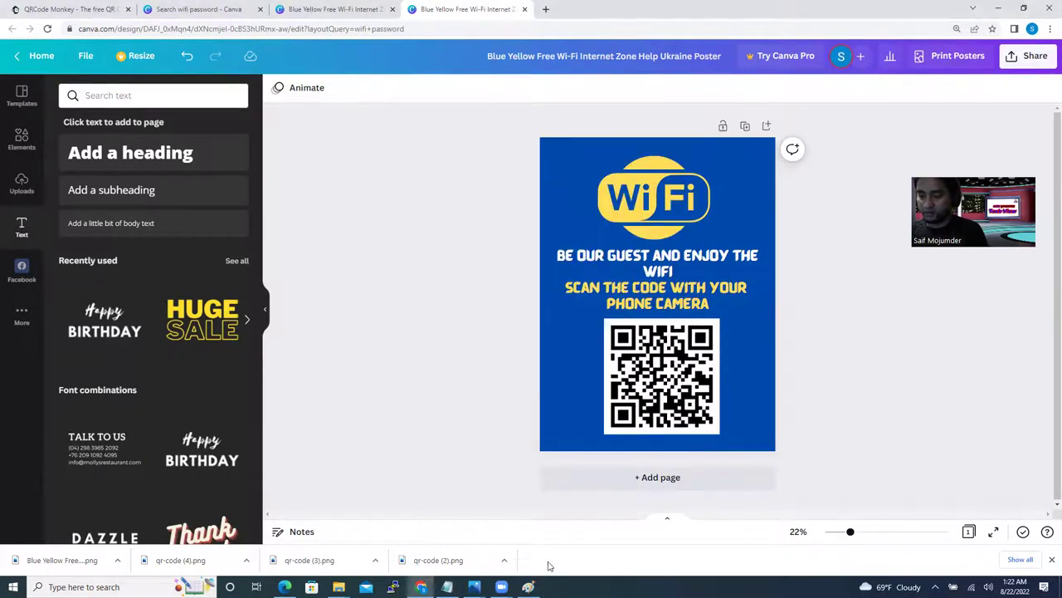
left_click(528, 587)
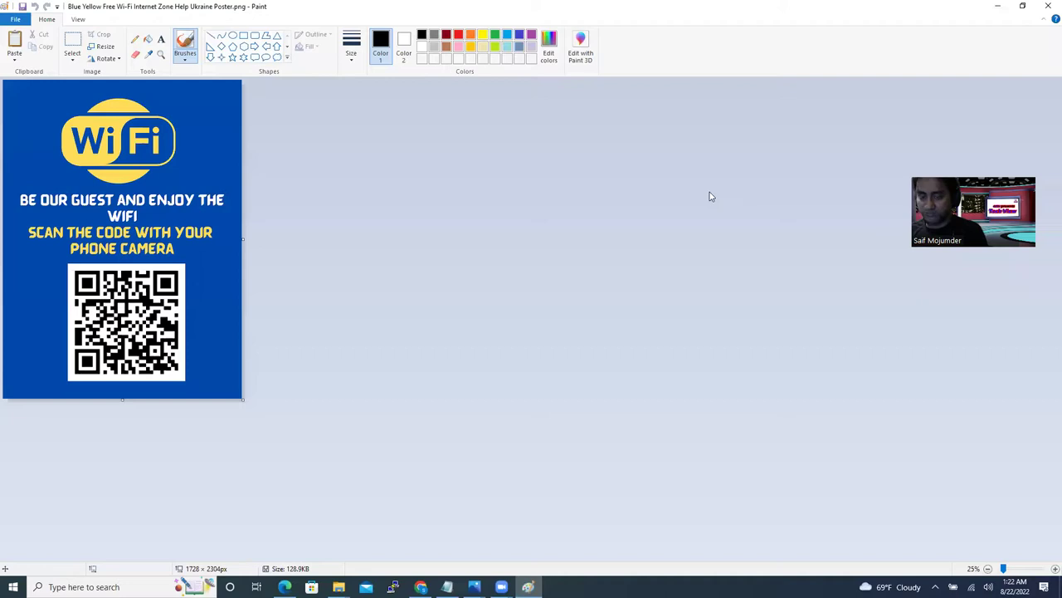
left_click(14, 19)
left_click(31, 36)
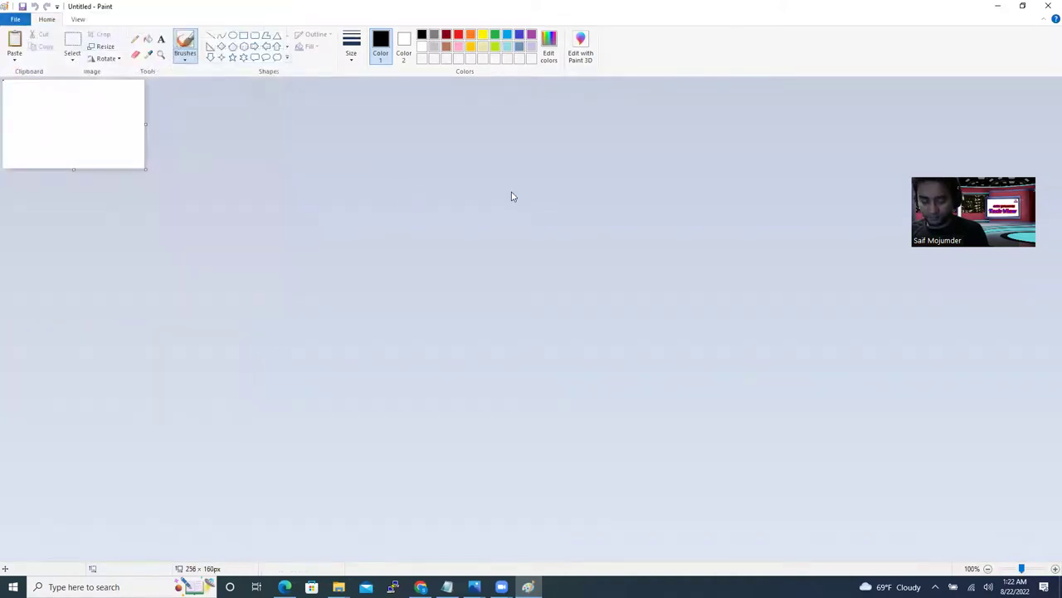
key("ctrl+v")
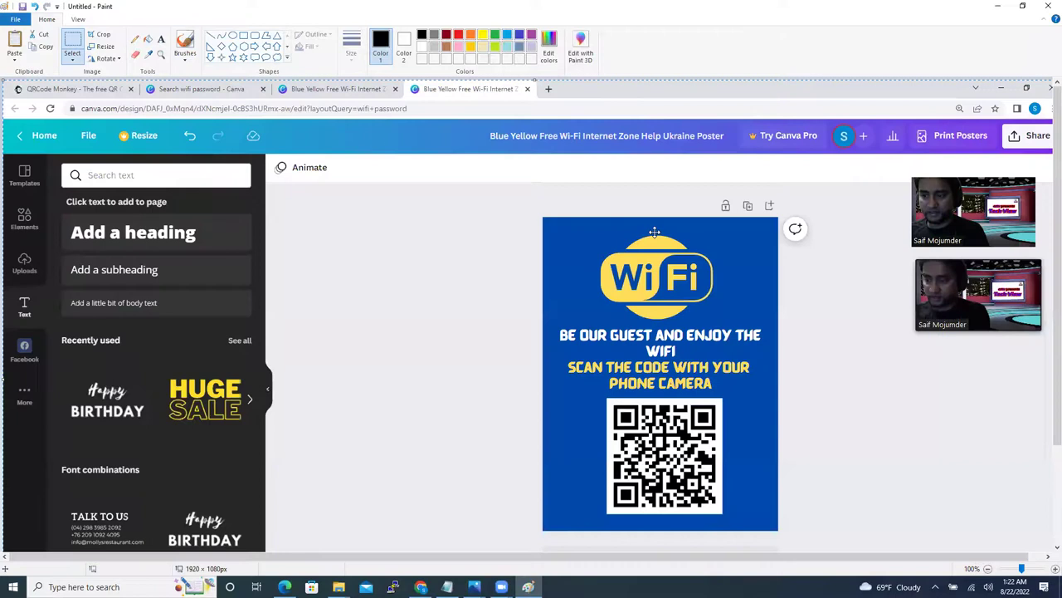
left_click(73, 42)
Select just the poster and paste it alone onto a fresh 428×568 px canvas, discarding the screenshot unsaved.
mouse_move(542, 217)
left_mouse_down()
mouse_move(600, 316)
mouse_move(760, 526)
mouse_move(778, 531)
left_mouse_up()
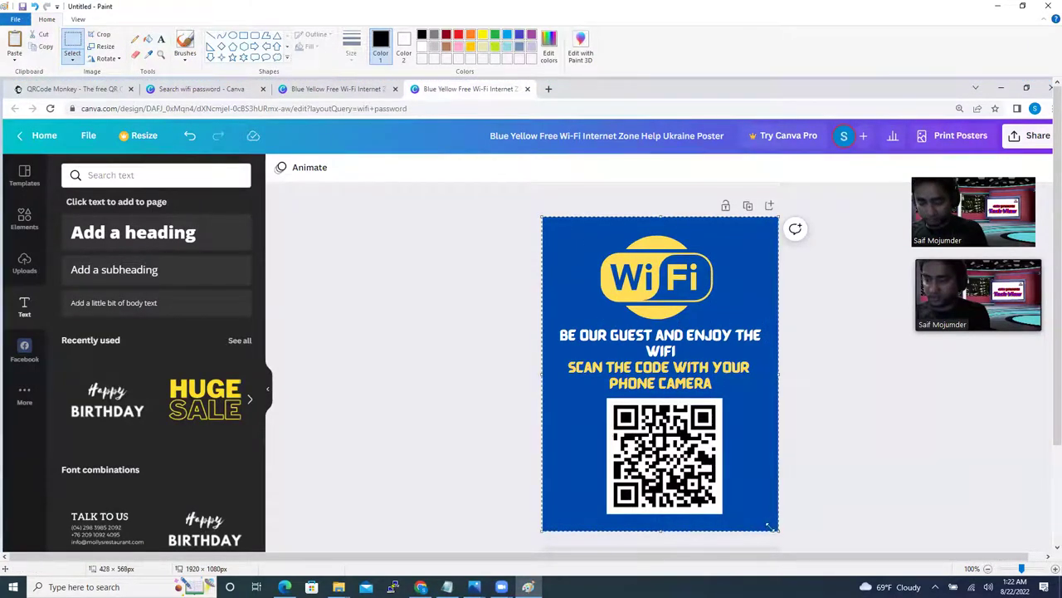
left_click(15, 19)
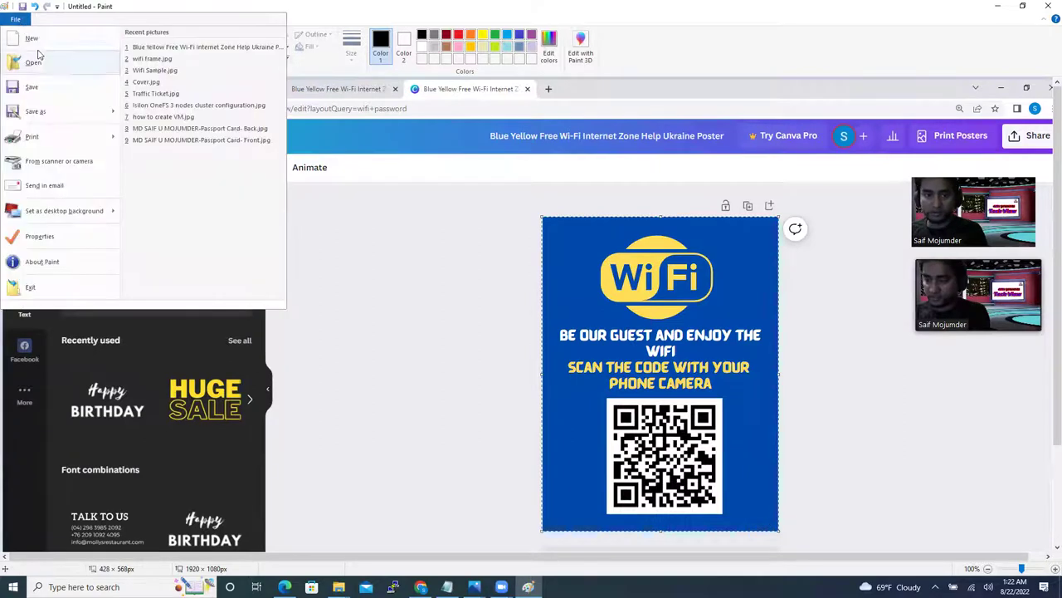
left_click(38, 39)
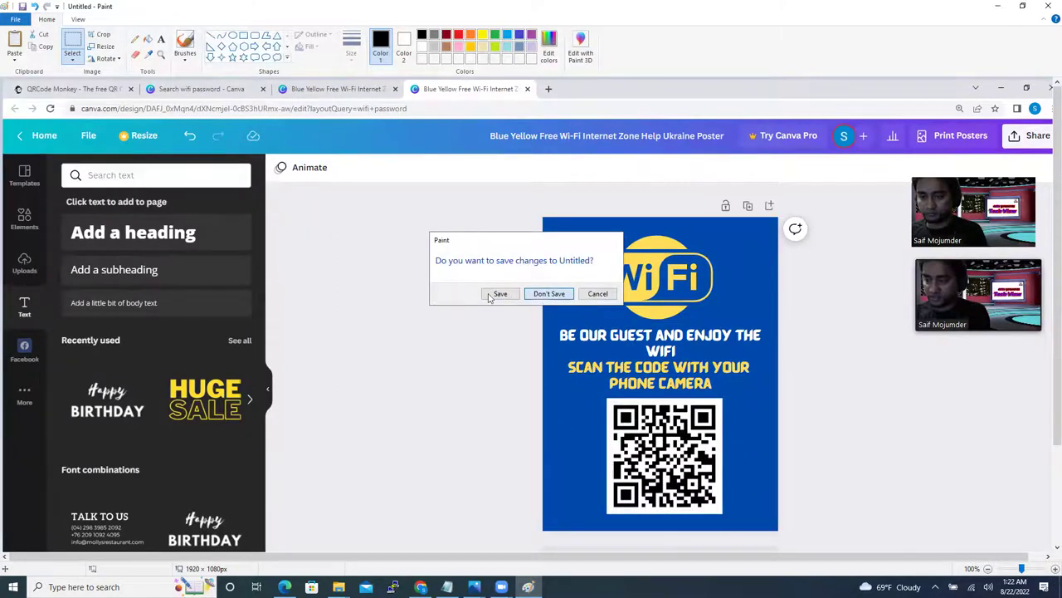
left_click(547, 294)
key("ctrl+v")
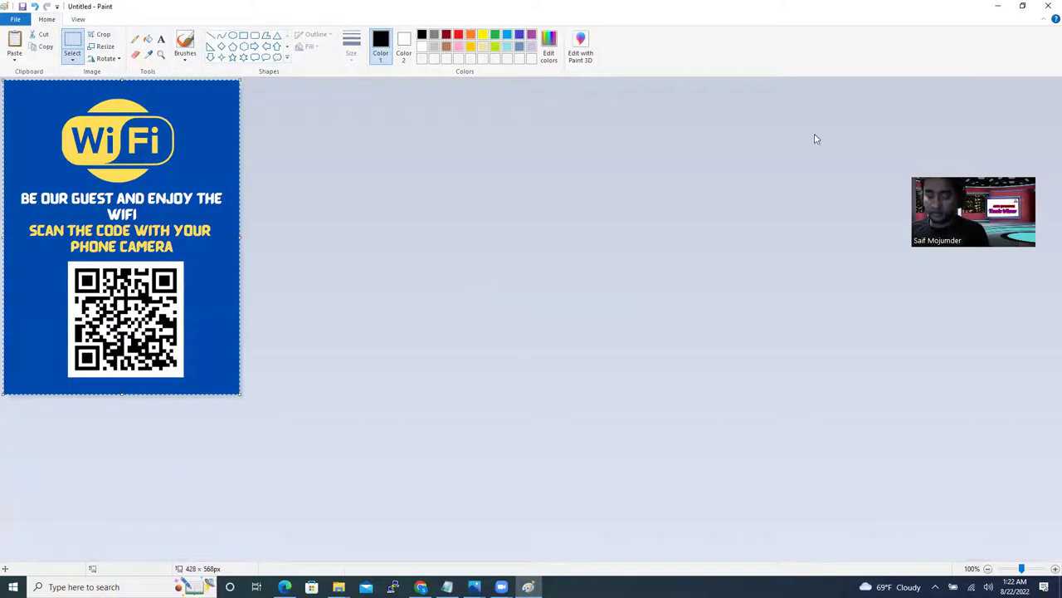
Minimize Paint so the Canva editor with the finished Wi-Fi poster is in front.
left_click(997, 6)
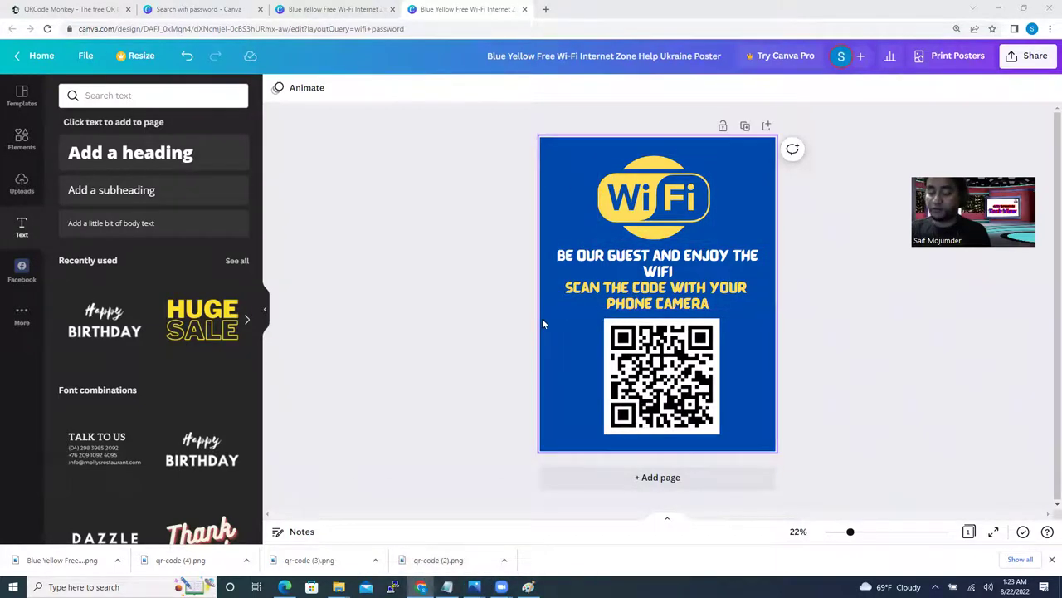
mouse_move(474, 586)
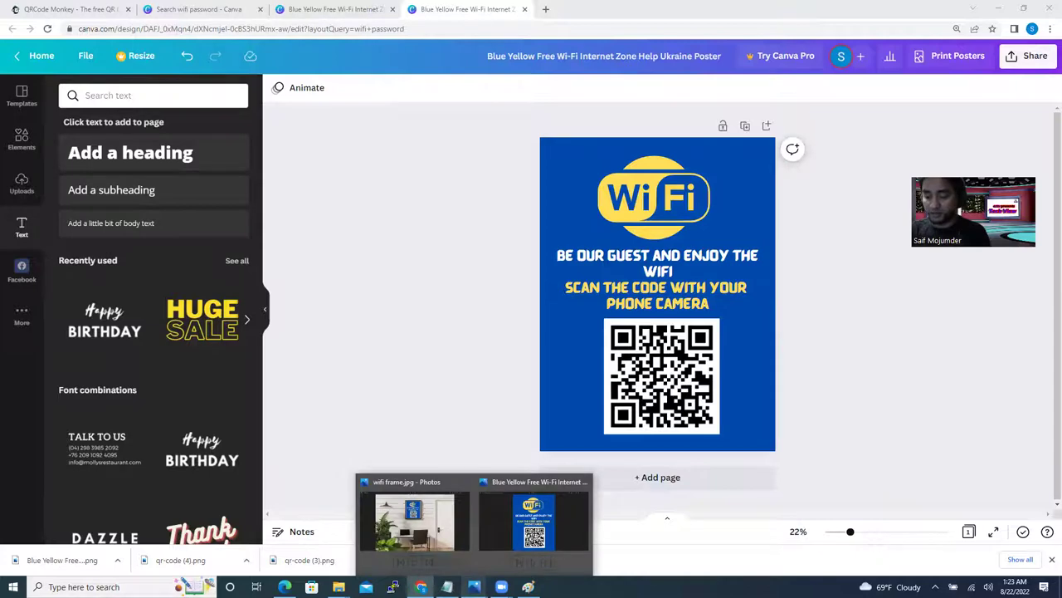
Open wifi frame.jpg, the room mockup with the framed Wi-Fi poster, from the Photos taskbar preview.
left_click(421, 528)
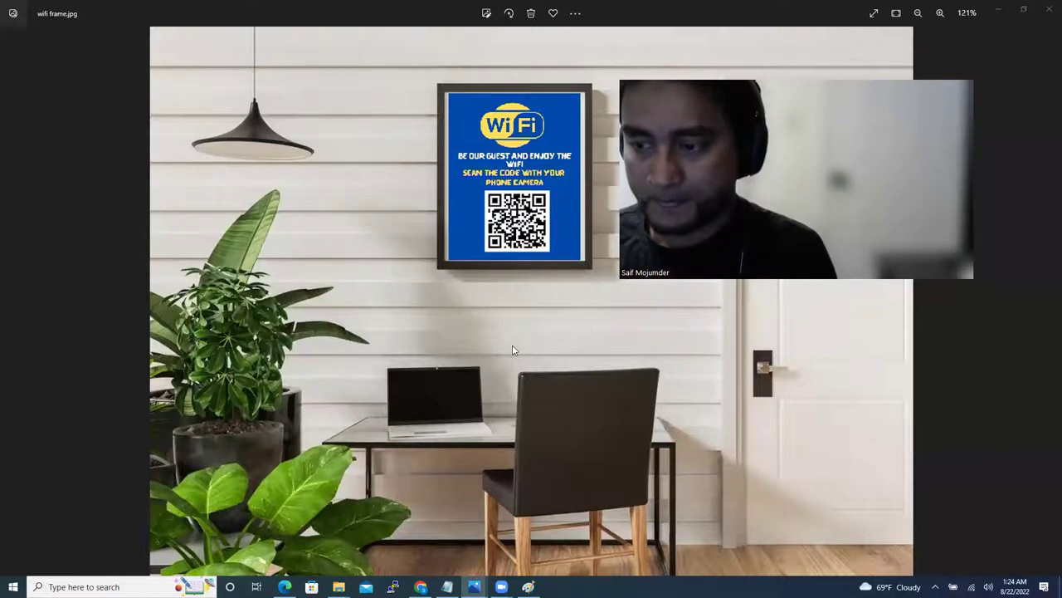
Switch to Zoom's Background & Effects settings, with virtual background None applied.
key("alt+Tab")
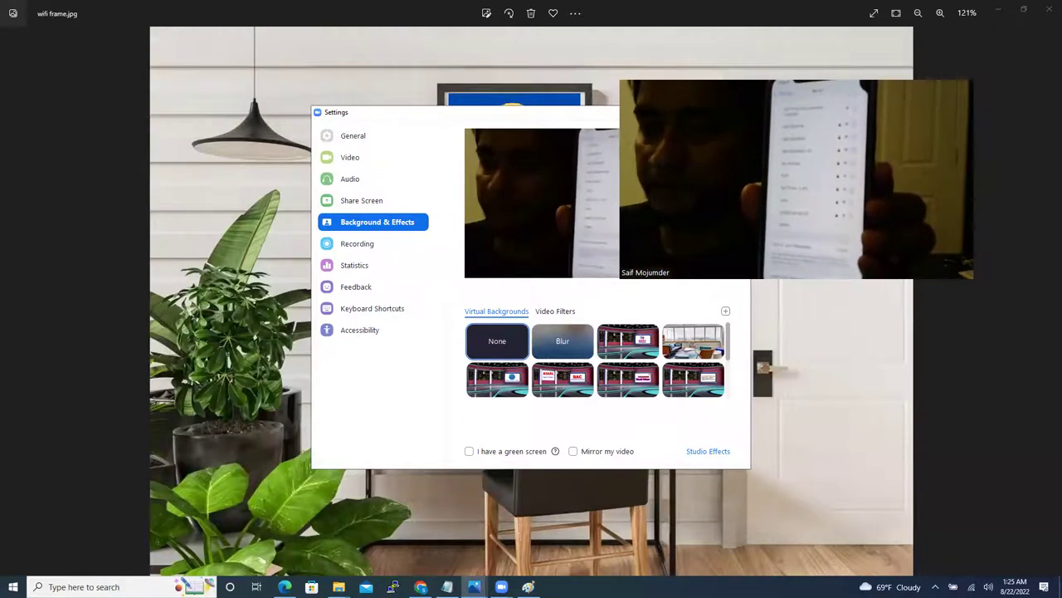
Bring the wifi frame.jpg mockup in Photos back in front of Zoom's settings window.
left_click(752, 382)
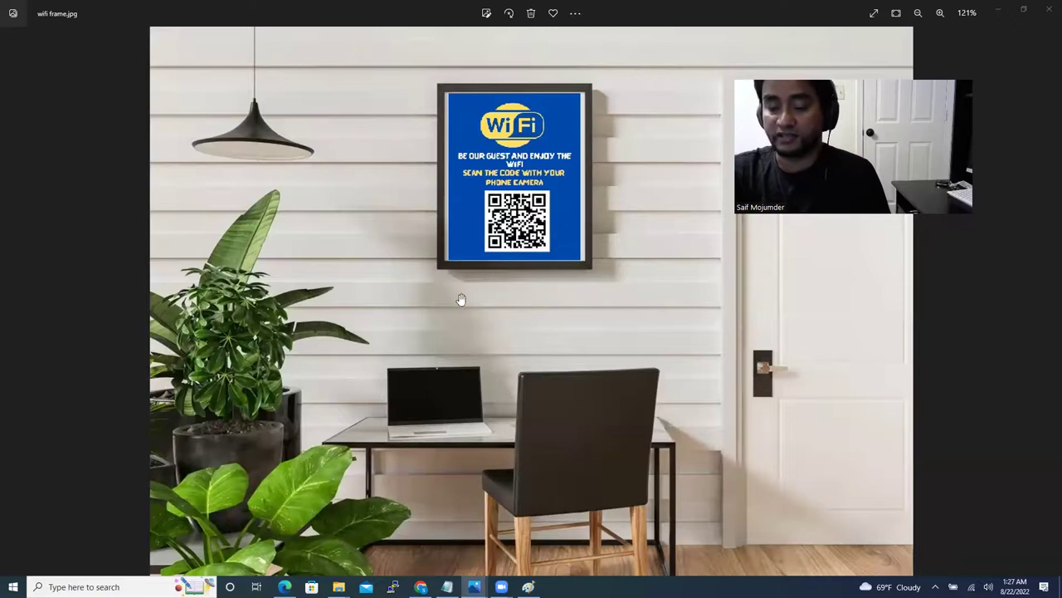
Switch Chrome to the QRCode Monkey WiFi generator tab showing SSID Test and its QR code.
left_click(421, 587)
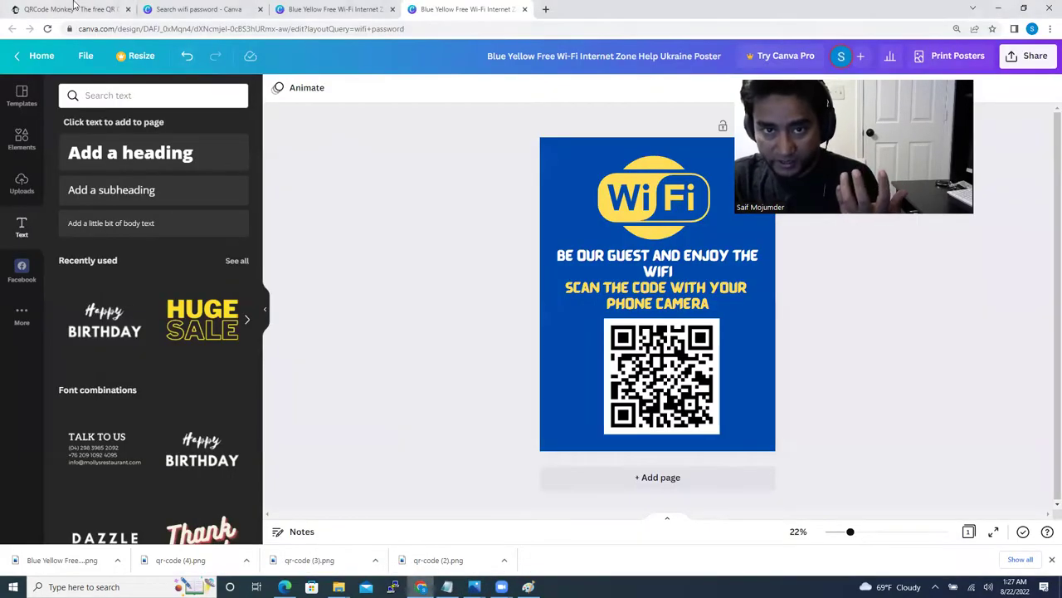
left_click(60, 10)
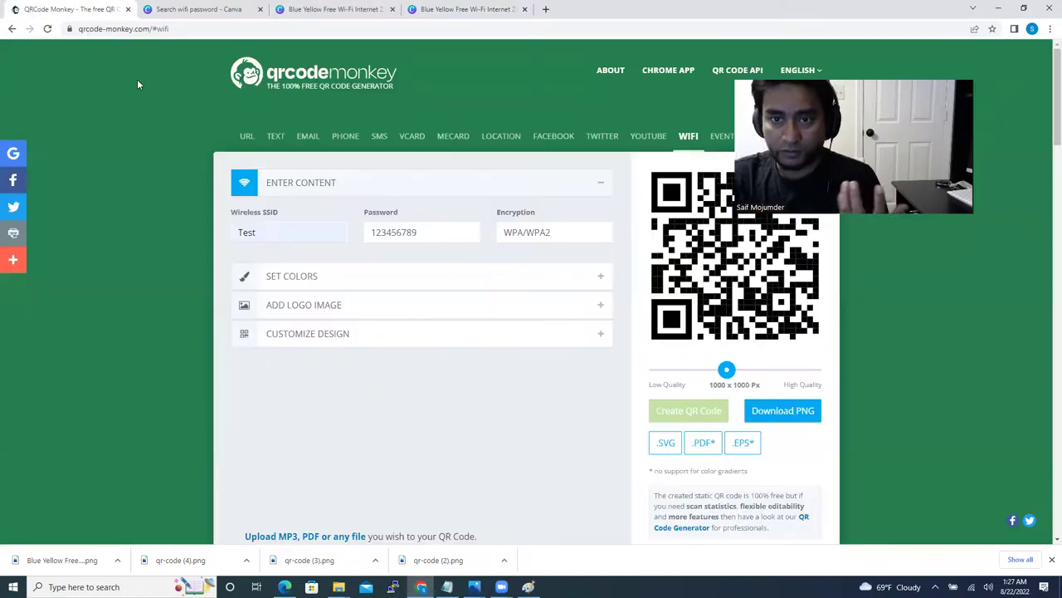